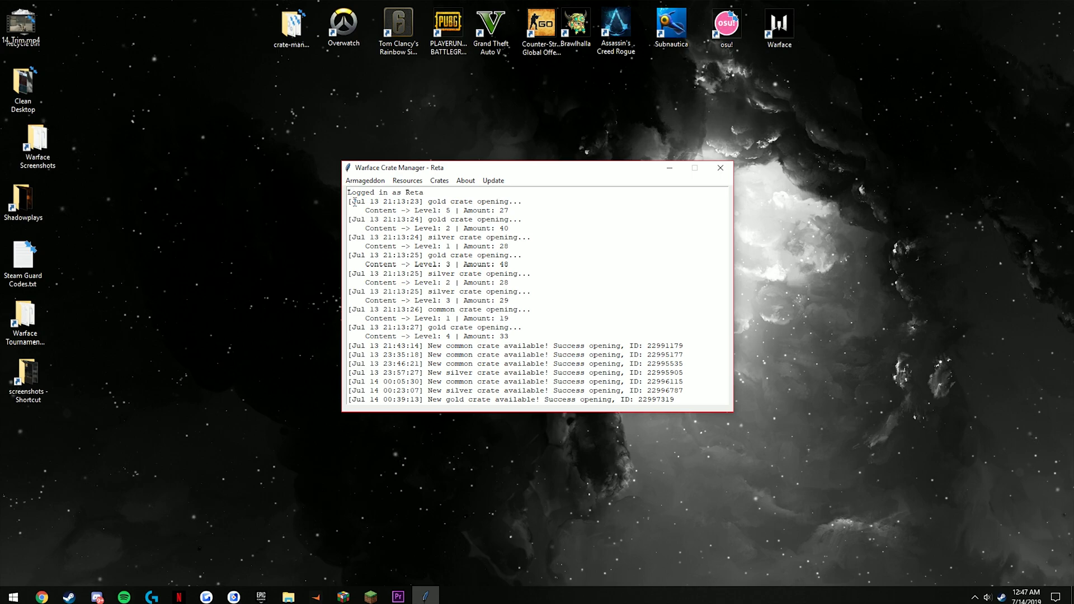
# - Review the crate opening entries in the Warface Crate Manager log, including the newly available common crates
pyautogui.moveTo(354, 202); pyautogui.dragTo(506, 203)
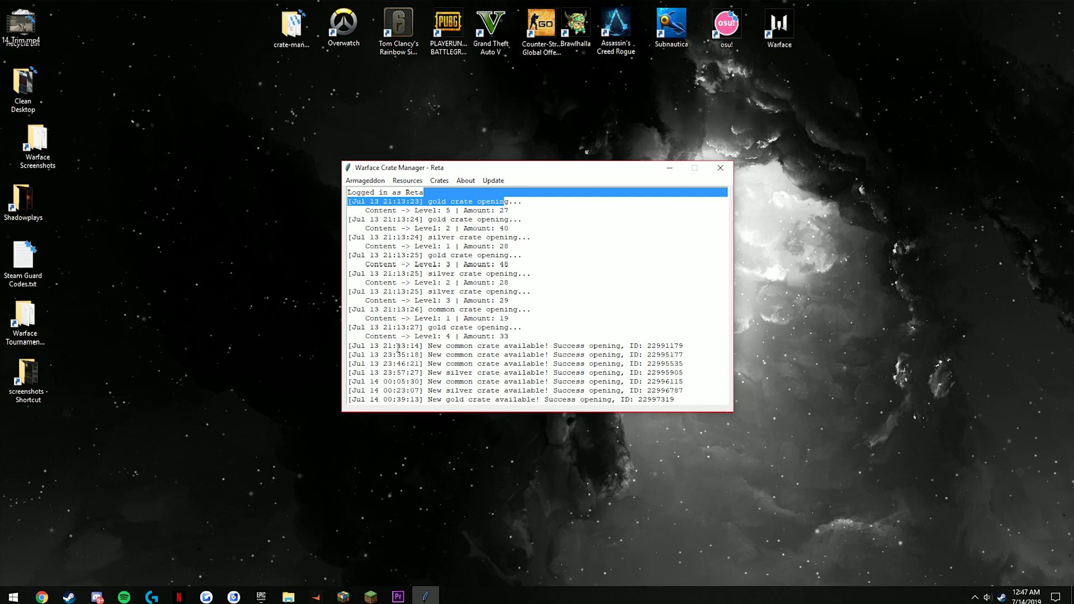
pyautogui.moveTo(394, 354); pyautogui.dragTo(627, 355)
pyautogui.moveTo(477, 346); pyautogui.dragTo(677, 346)
pyautogui.click(598, 360)
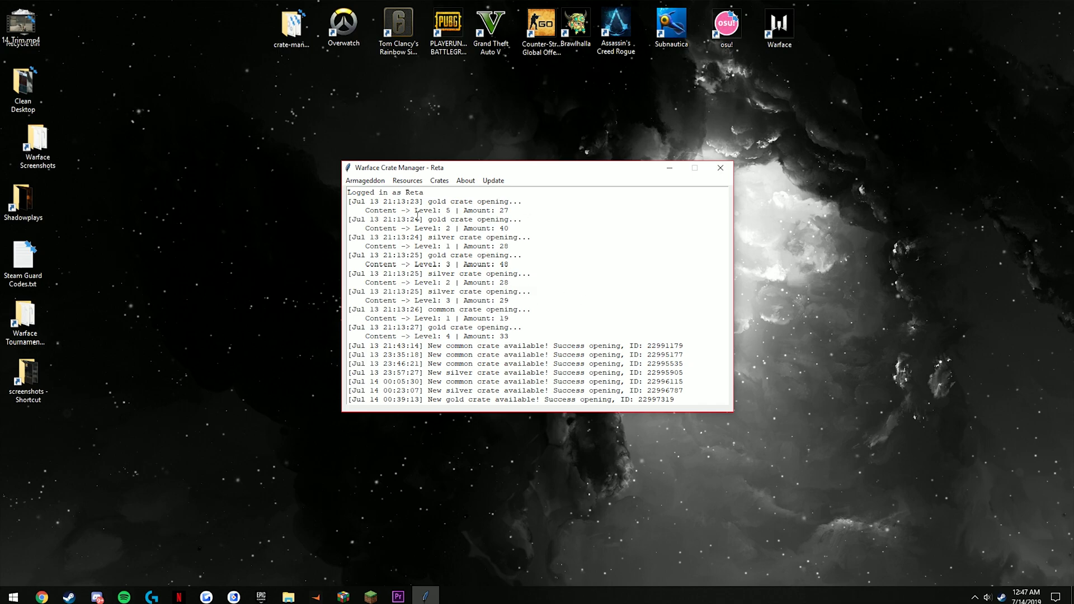
# - View the current resources and the amounts if all converted, and close the Resources window
pyautogui.click(406, 180)
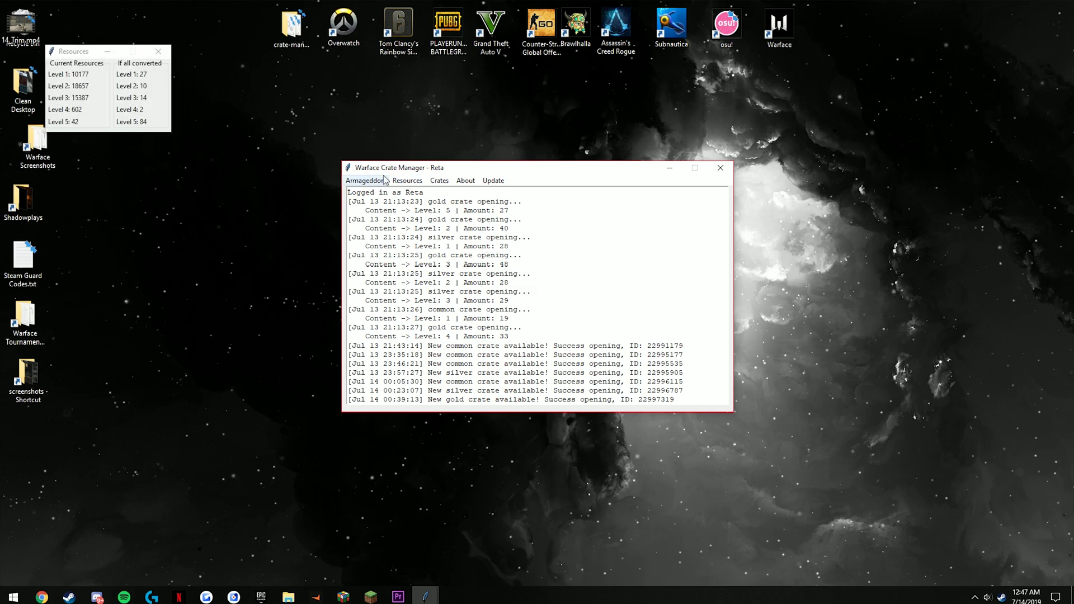
pyautogui.moveTo(73, 53); pyautogui.dragTo(230, 223)
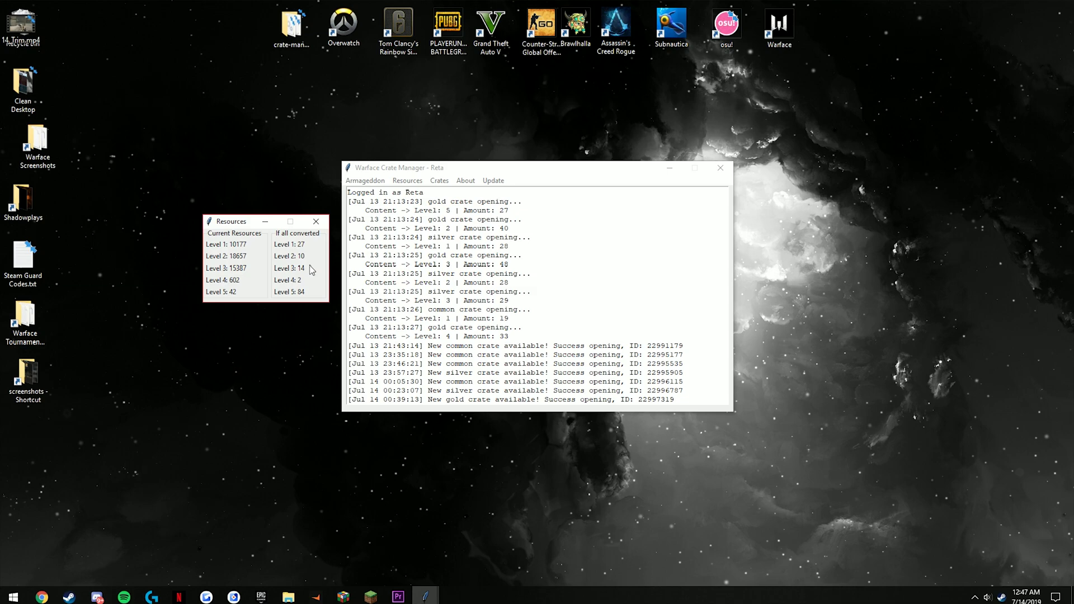
pyautogui.click(317, 222)
# - View the list of crates with their opening times, placing its window beside the log window
pyautogui.click(439, 180)
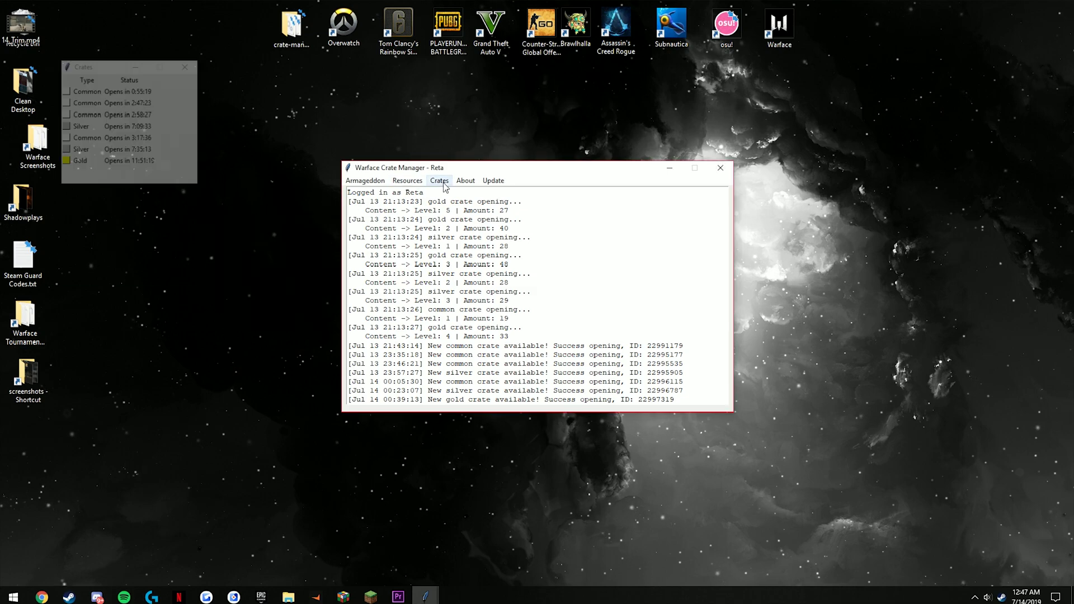
pyautogui.moveTo(118, 66); pyautogui.dragTo(266, 196)
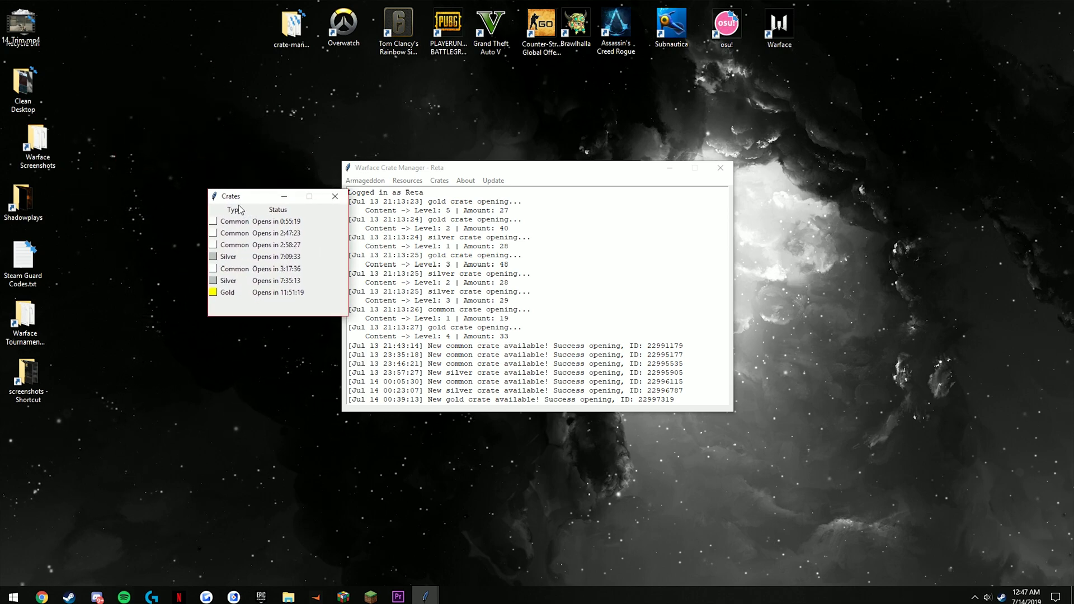
pyautogui.moveTo(237, 194); pyautogui.dragTo(216, 181)
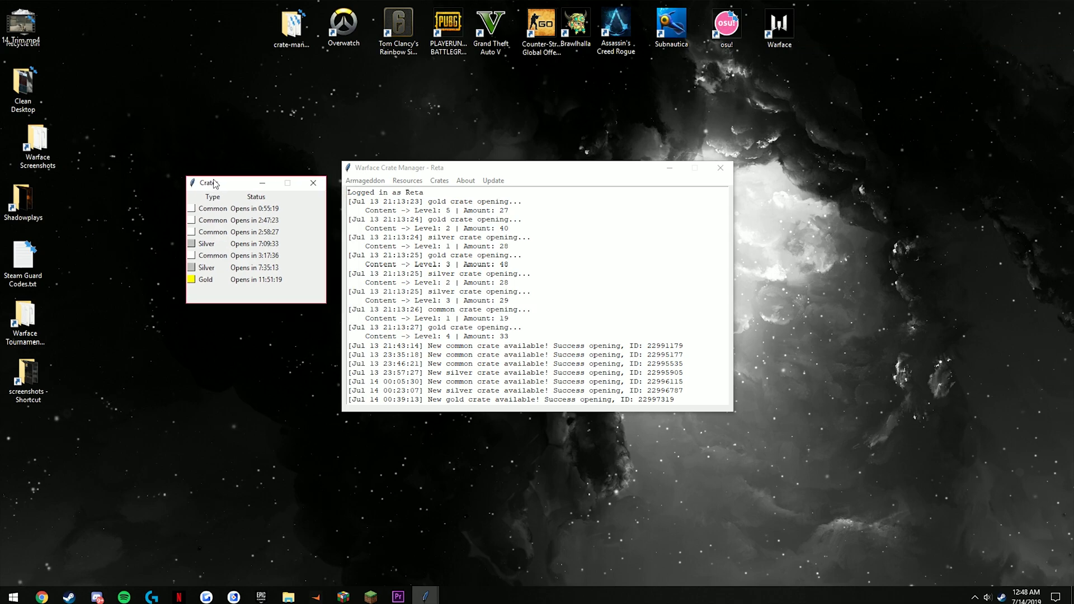
# - Show the program's About information in place of the crate list and check for updates
pyautogui.click(465, 180)
pyautogui.click(314, 183)
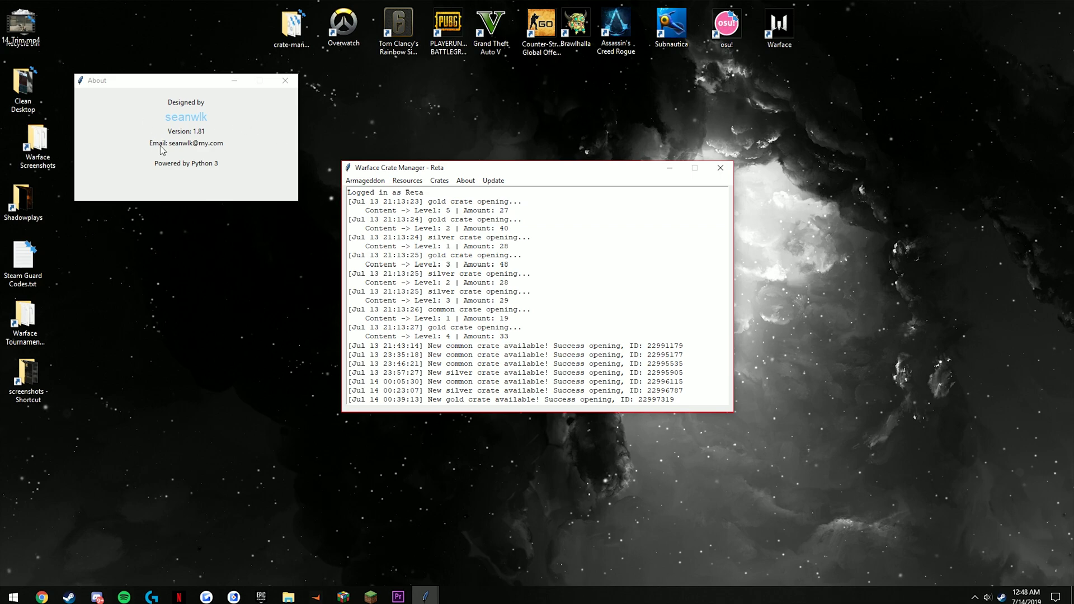
pyautogui.click(497, 180)
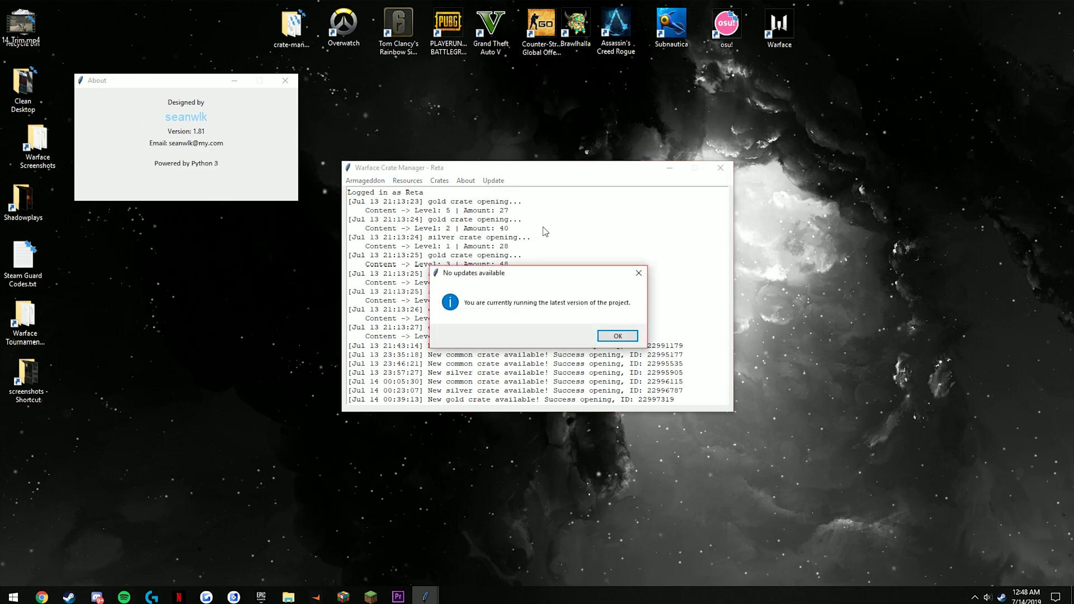
pyautogui.click(611, 338)
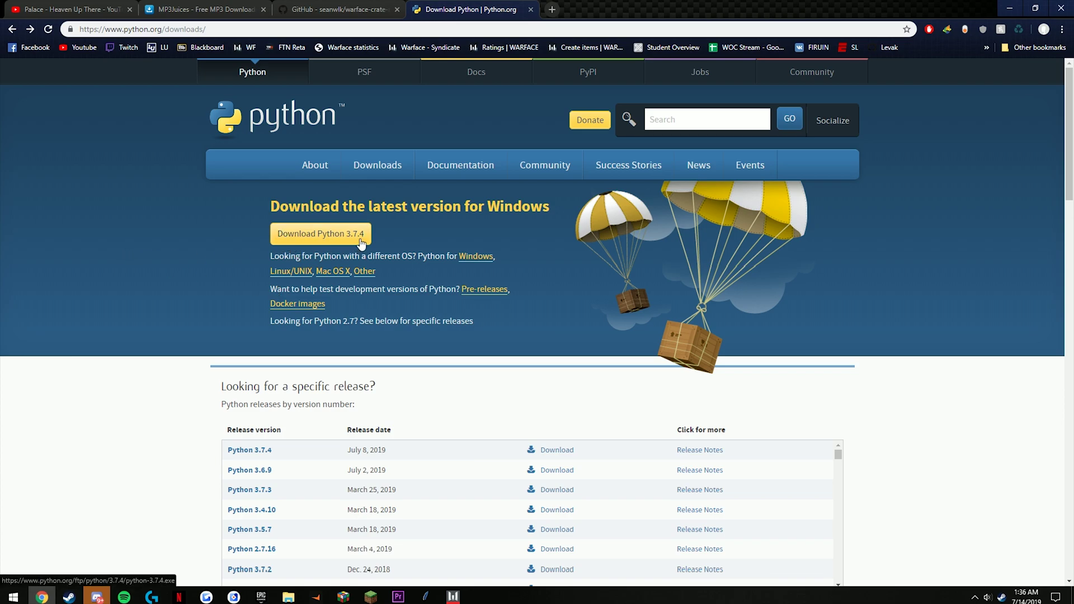
# - Download the Python 3.7.4 installer for Windows from python.org
pyautogui.click(319, 239)
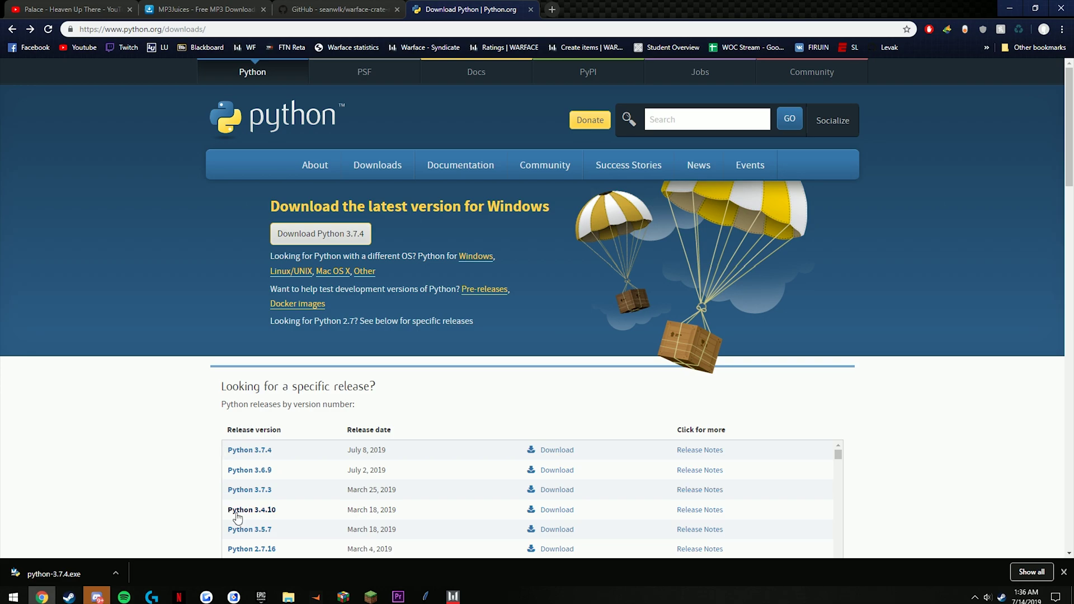
pyautogui.scroll(-2, 240, 503)
pyautogui.scroll(2, 246, 490)
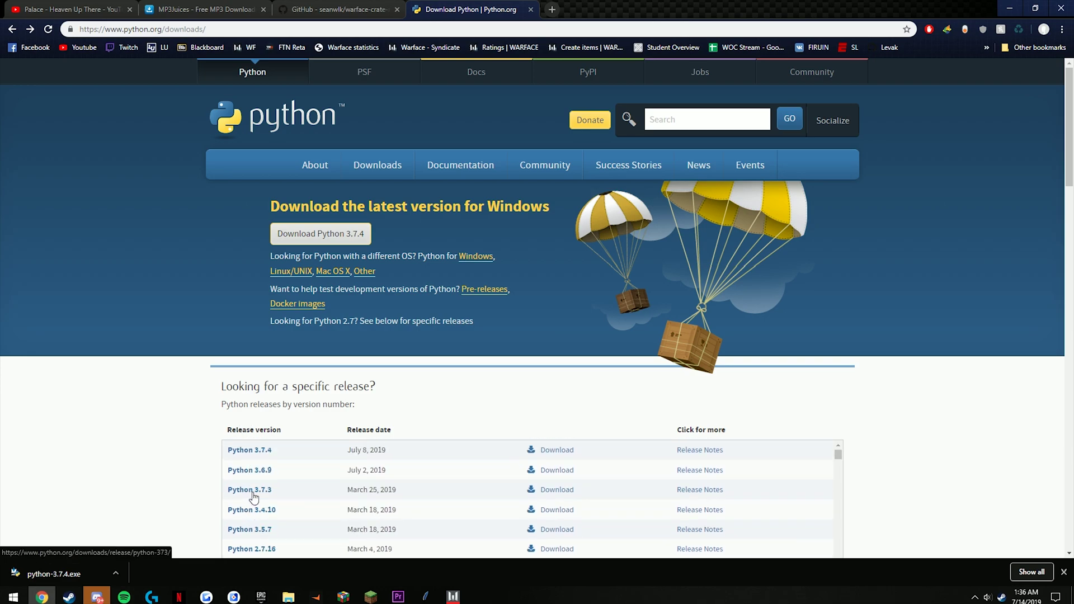
# - Launch the downloaded python-3.7.4.exe installer to view its setup options and cancel the setup
pyautogui.click(47, 577)
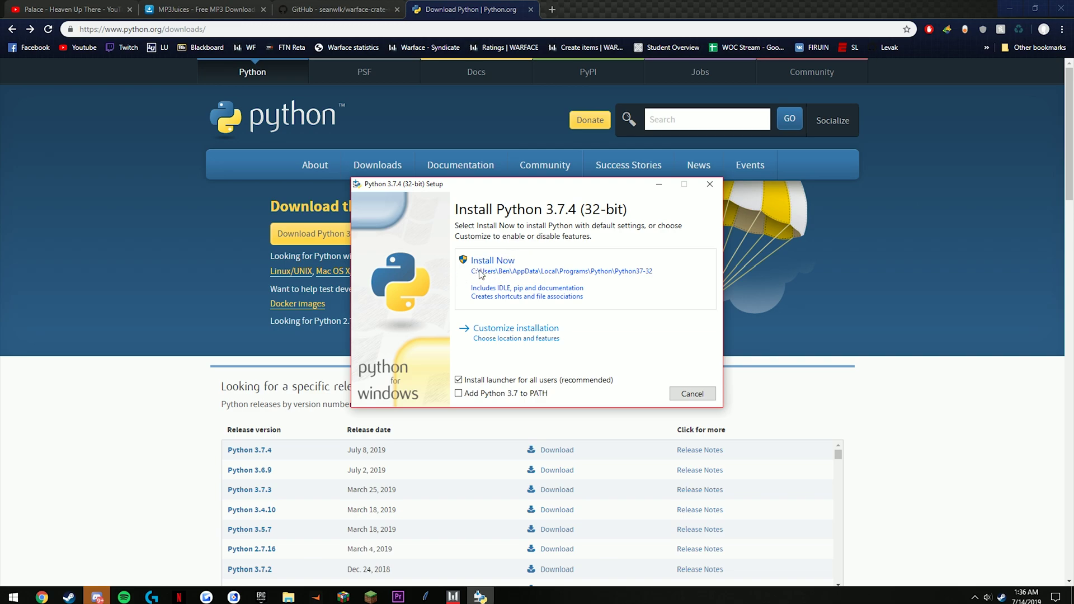
pyautogui.click(709, 184)
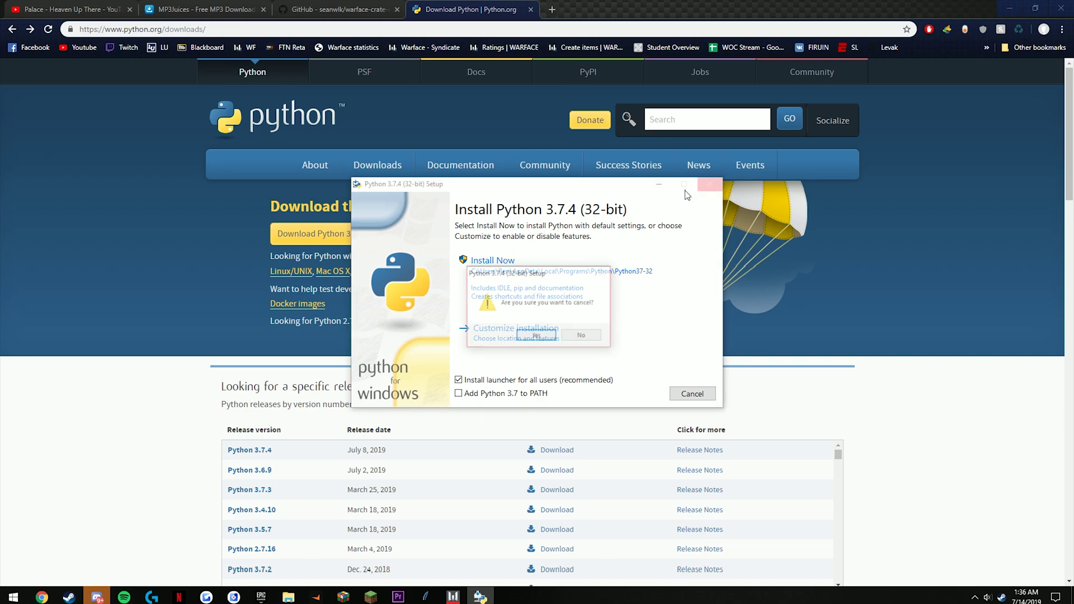
pyautogui.click(535, 335)
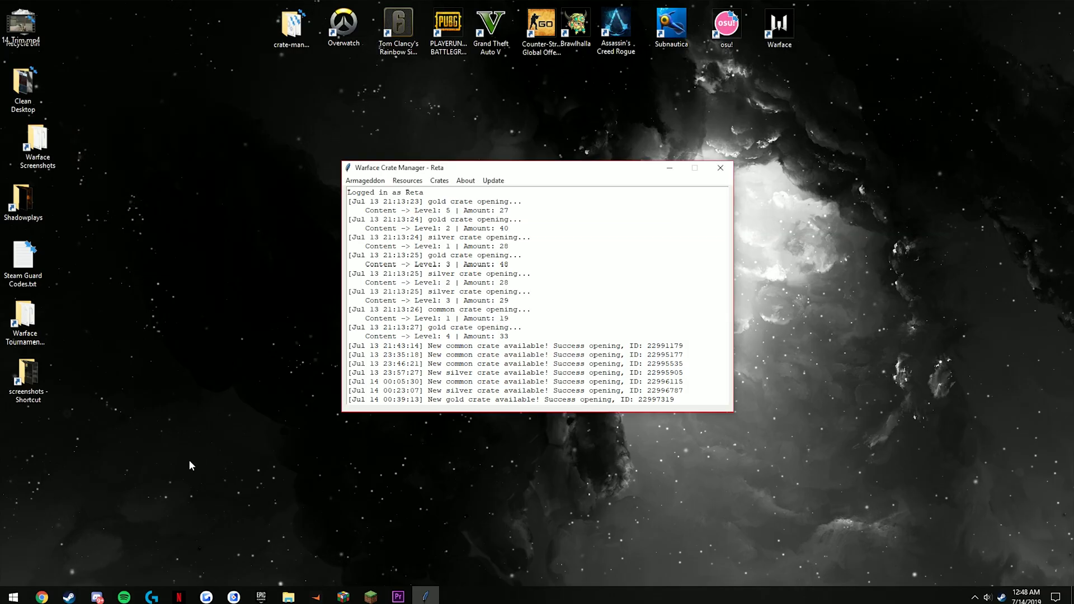
# - Switch to Chrome and open the Releases page linked in the warface-crate-manager repository's README
pyautogui.click(41, 597)
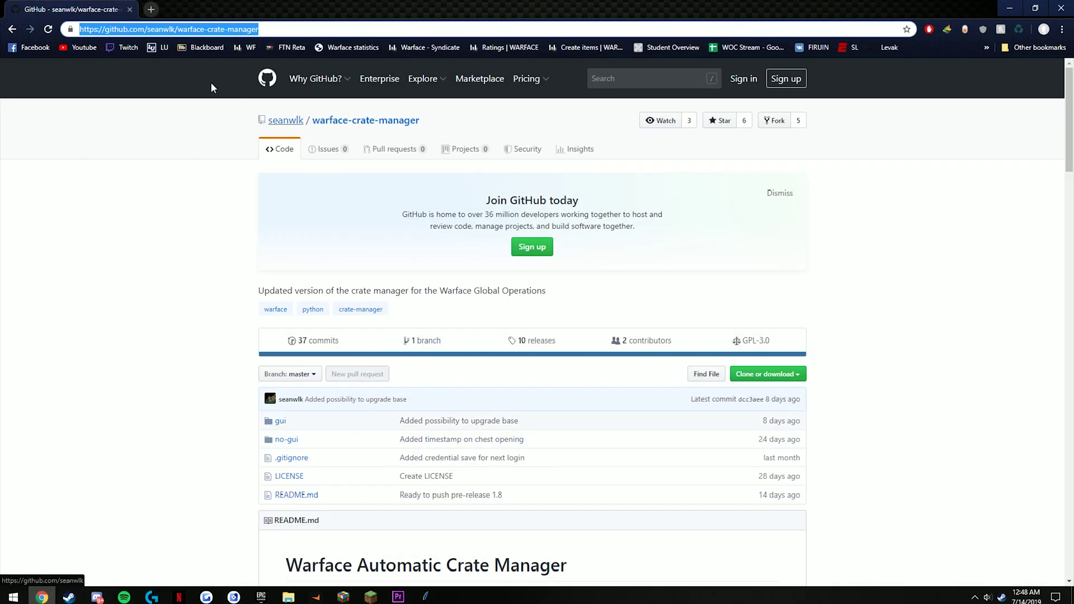
pyautogui.click(210, 213)
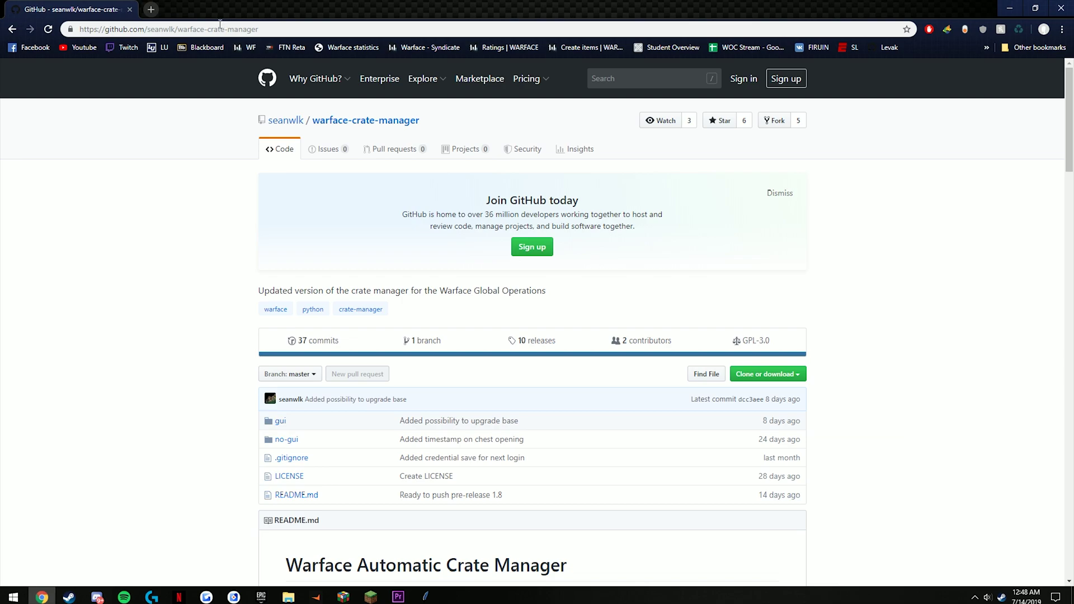
pyautogui.scroll(-12, 271, 211)
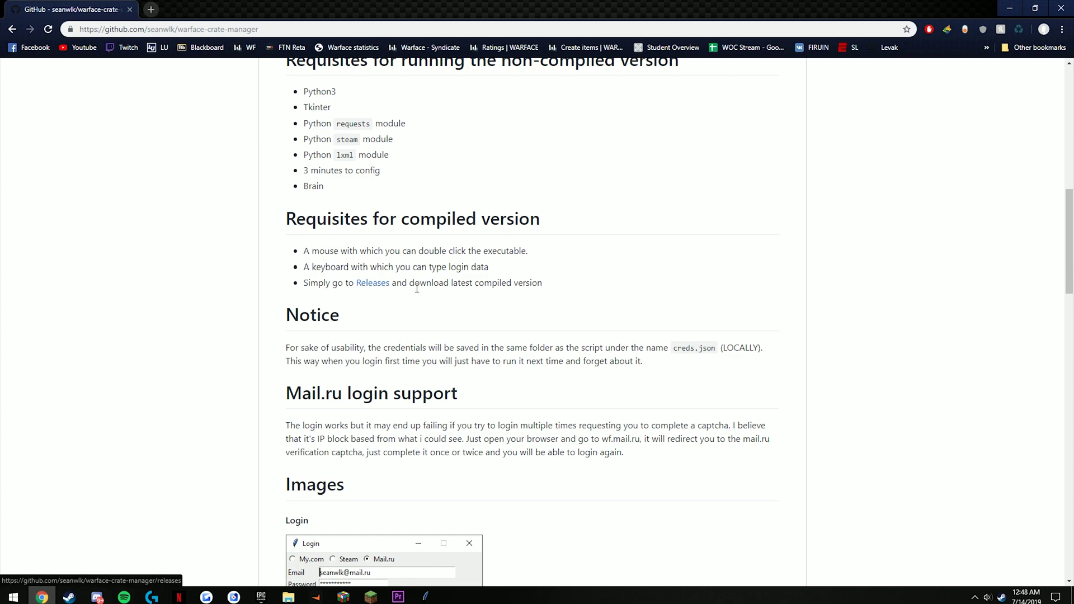
pyautogui.click(372, 285)
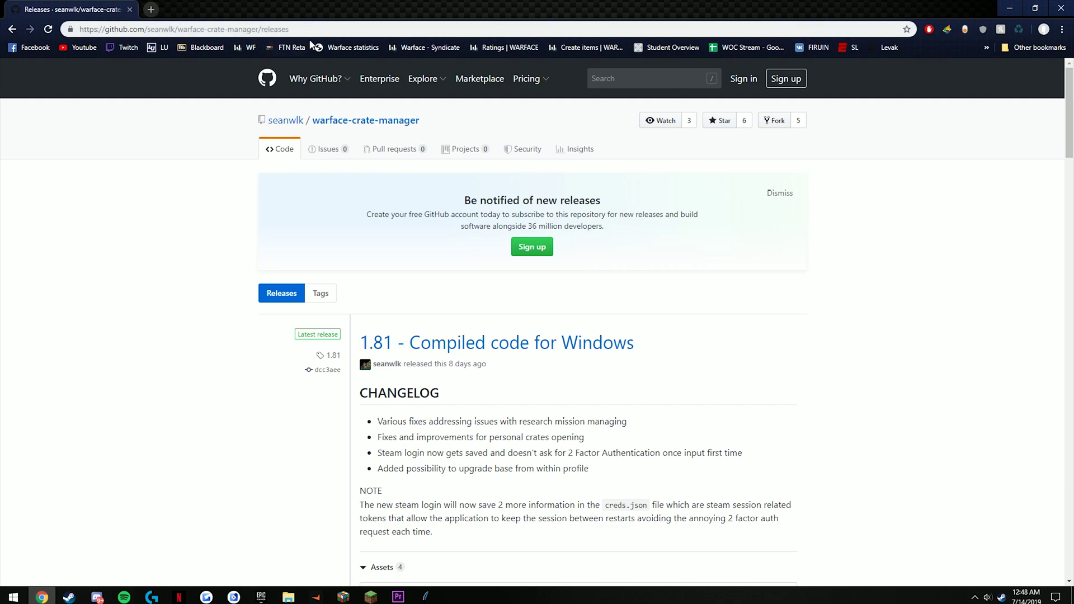
# - Examine the 1.81 - Compiled code for Windows release, its changelog and assets, and the older releases
pyautogui.scroll(-5, 493, 348)
pyautogui.scroll(5, 492, 336)
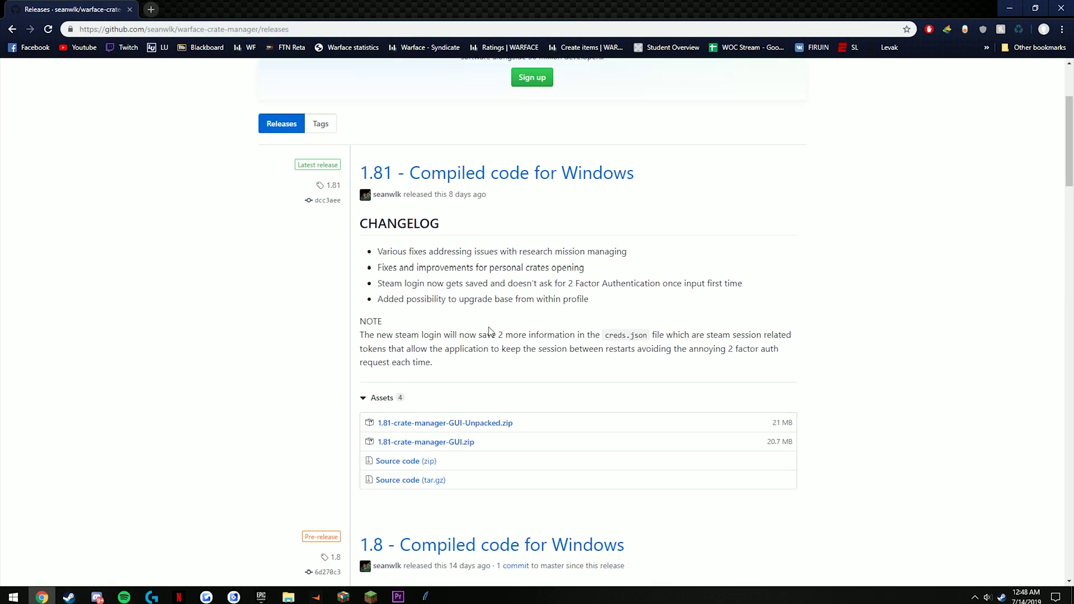
pyautogui.scroll(-4, 456, 323)
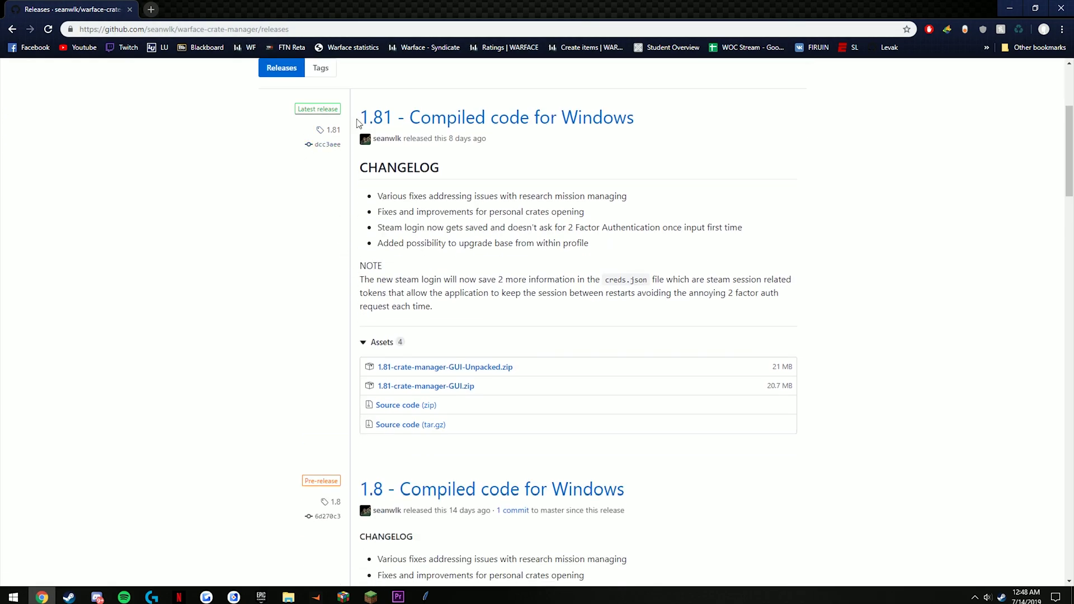
pyautogui.moveTo(359, 120); pyautogui.dragTo(664, 122)
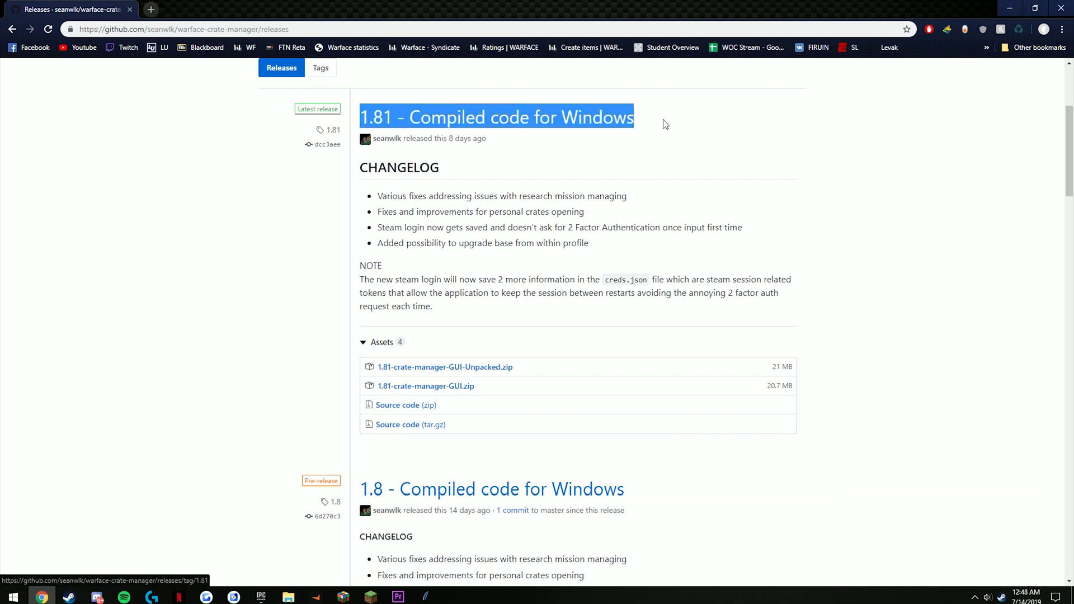
pyautogui.click(474, 140)
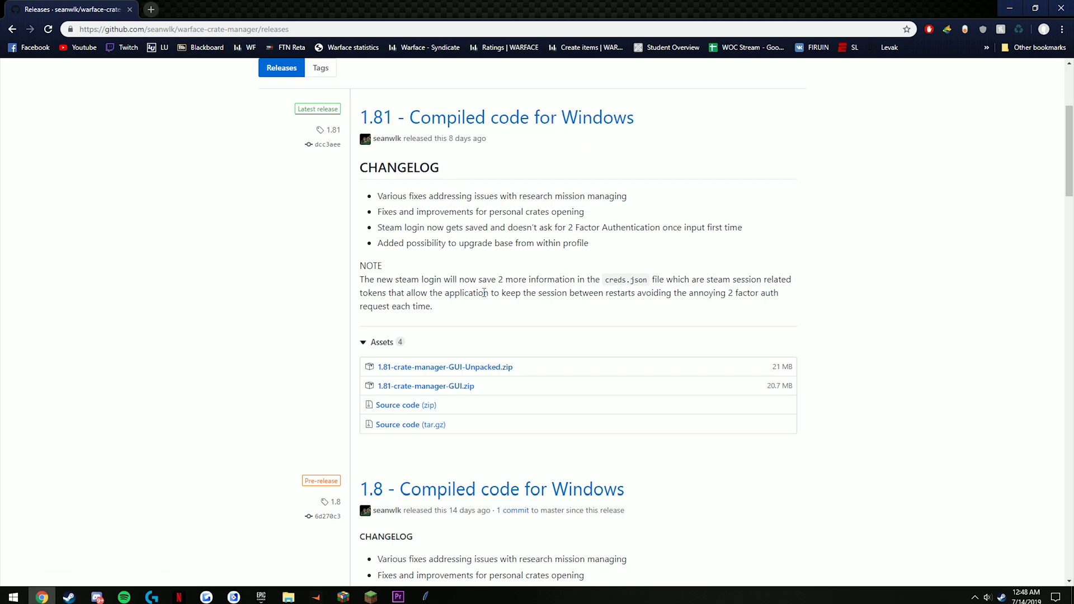
pyautogui.scroll(-20, 484, 292)
pyautogui.scroll(10, 485, 364)
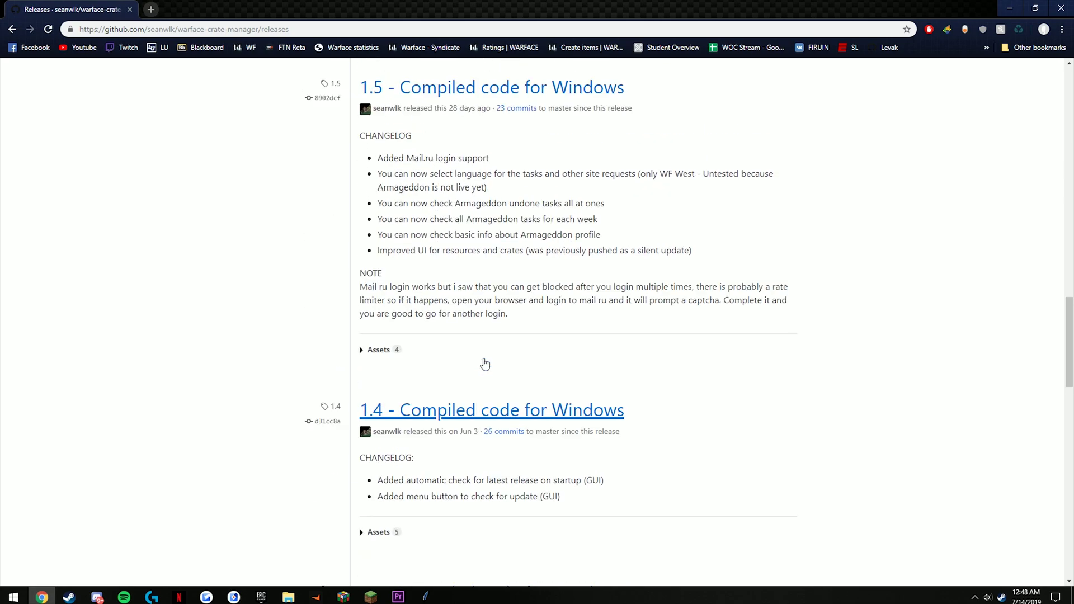
pyautogui.scroll(20, 485, 364)
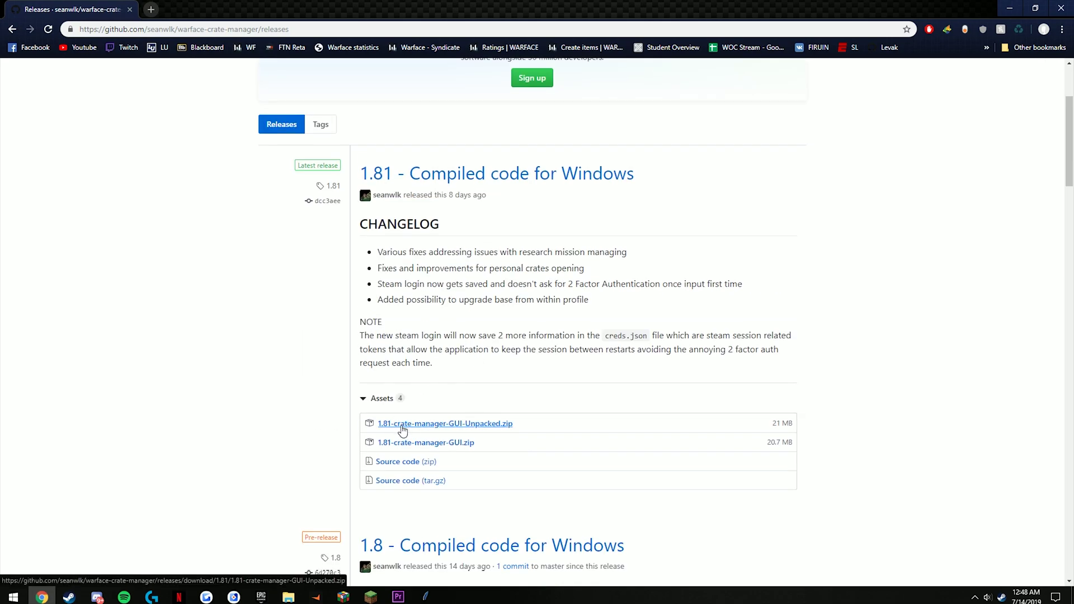
# - Download 1.81-crate-manager-GUI-Unpacked.zip from the 1.81 release and open the downloaded archive
pyautogui.click(401, 426)
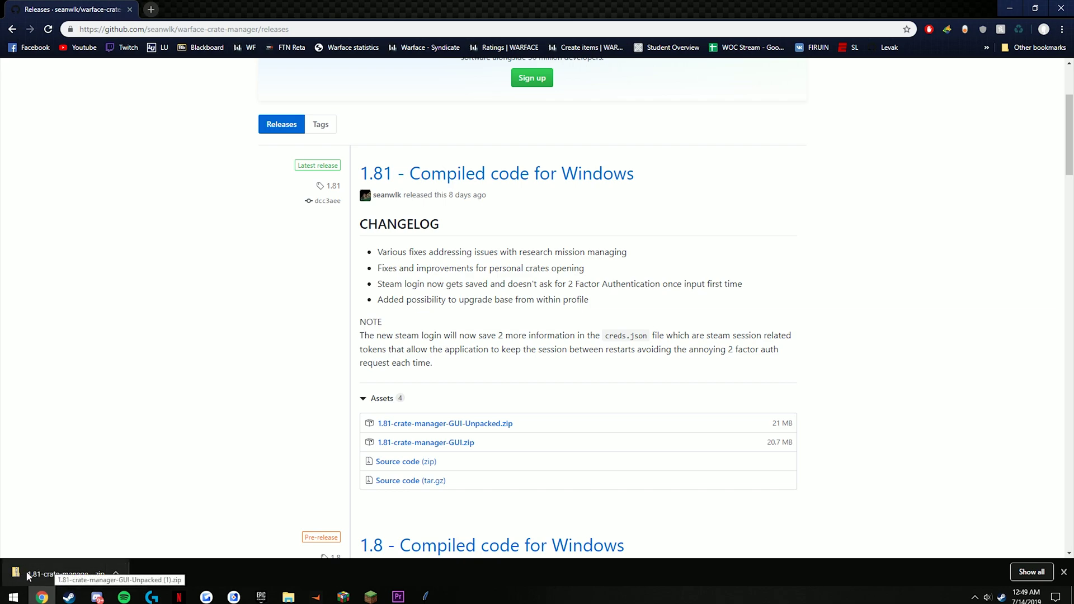
pyautogui.click(67, 575)
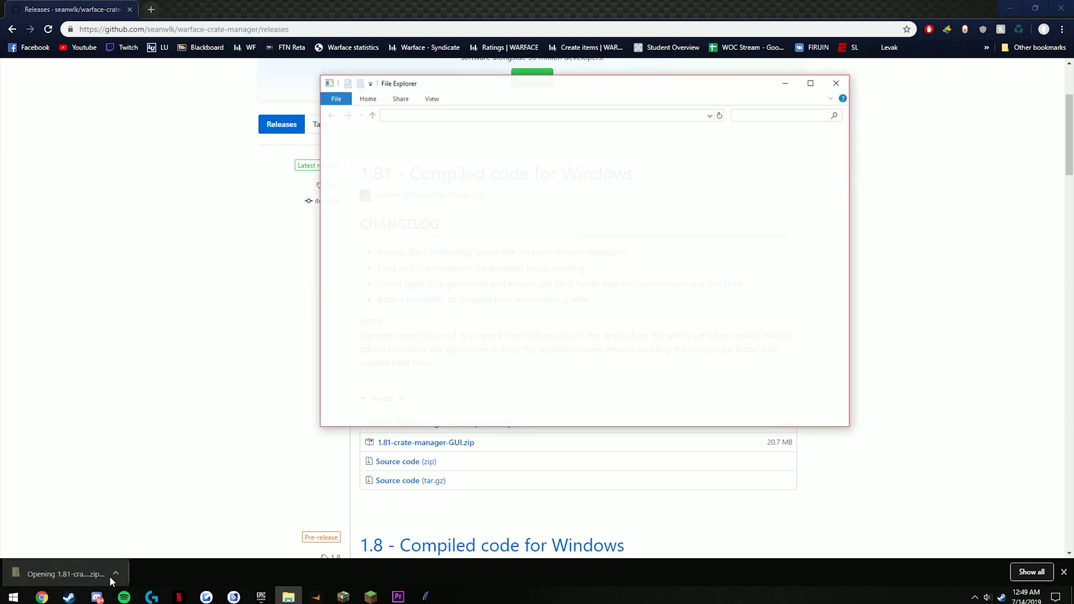
pyautogui.moveTo(445, 150); pyautogui.dragTo(351, 274)
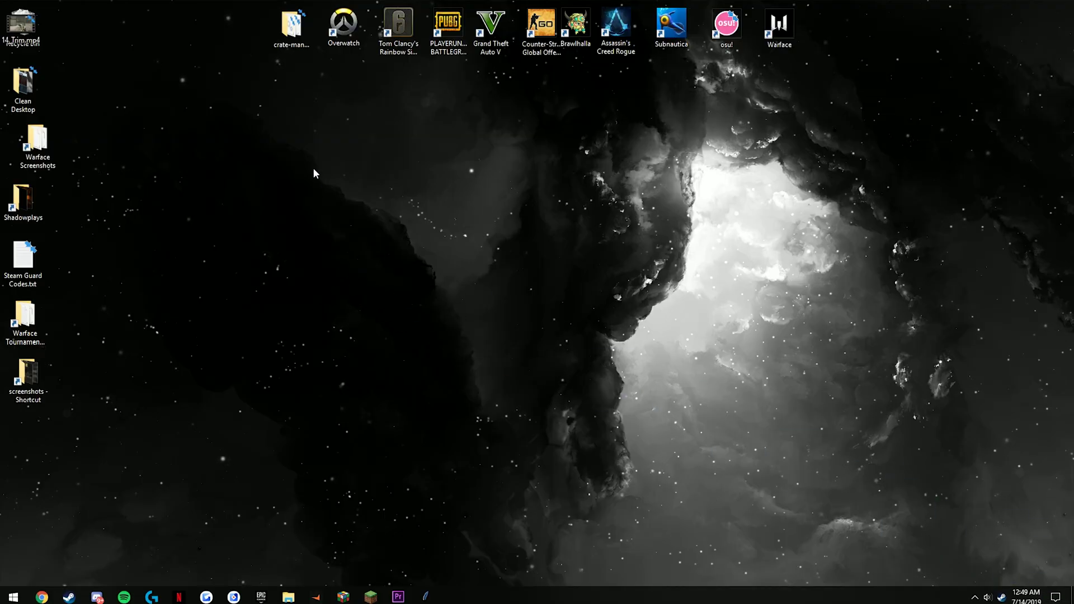
pyautogui.click(661, 149)
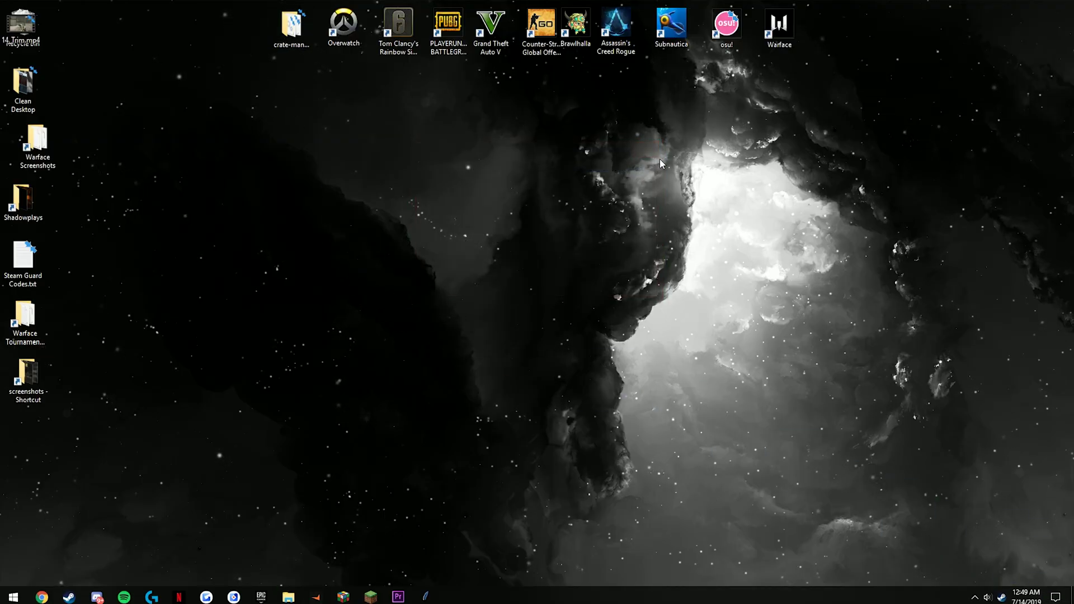
# - Open the crate-manager folder from the desktop and review the 1.81 download options on GitHub
pyautogui.doubleClick(286, 45)
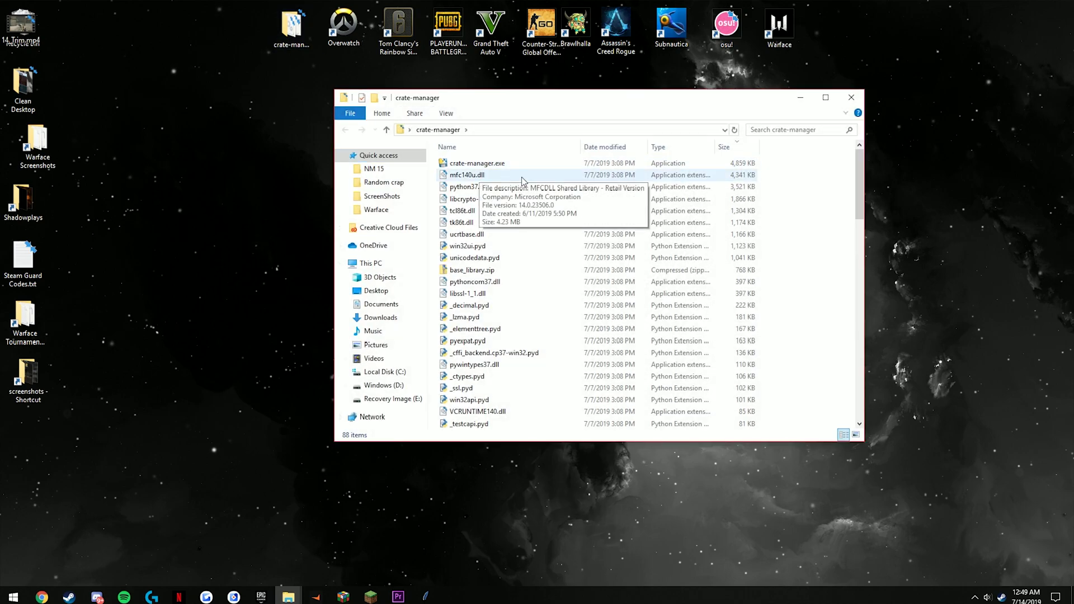
pyautogui.click(42, 596)
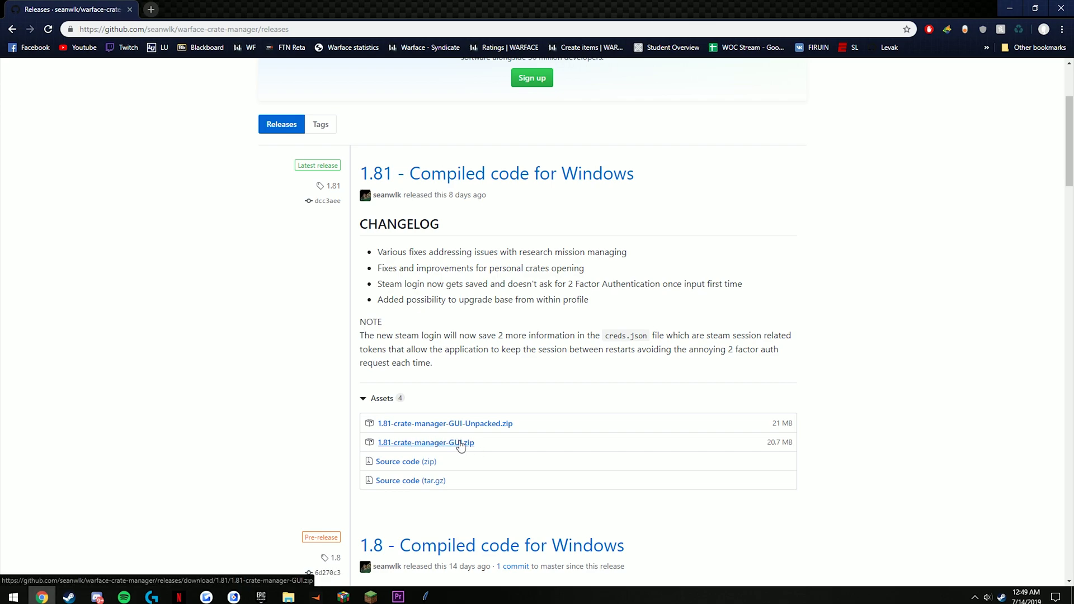
pyautogui.click(1010, 8)
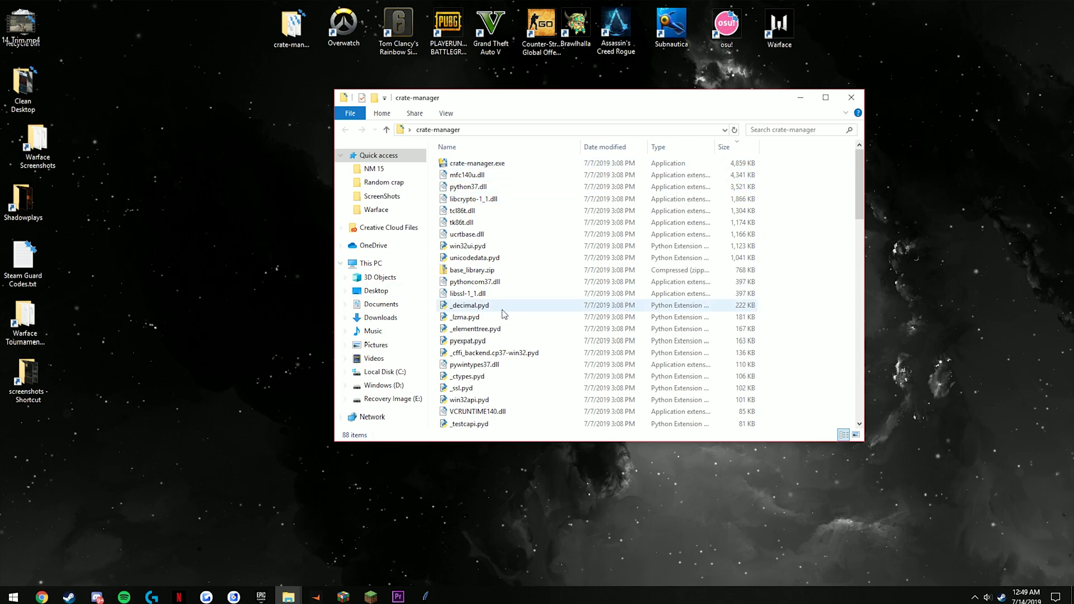
# - Look over creds.json in the crate-manager folder and run crate-manager.exe
pyautogui.scroll(-20, 504, 311)
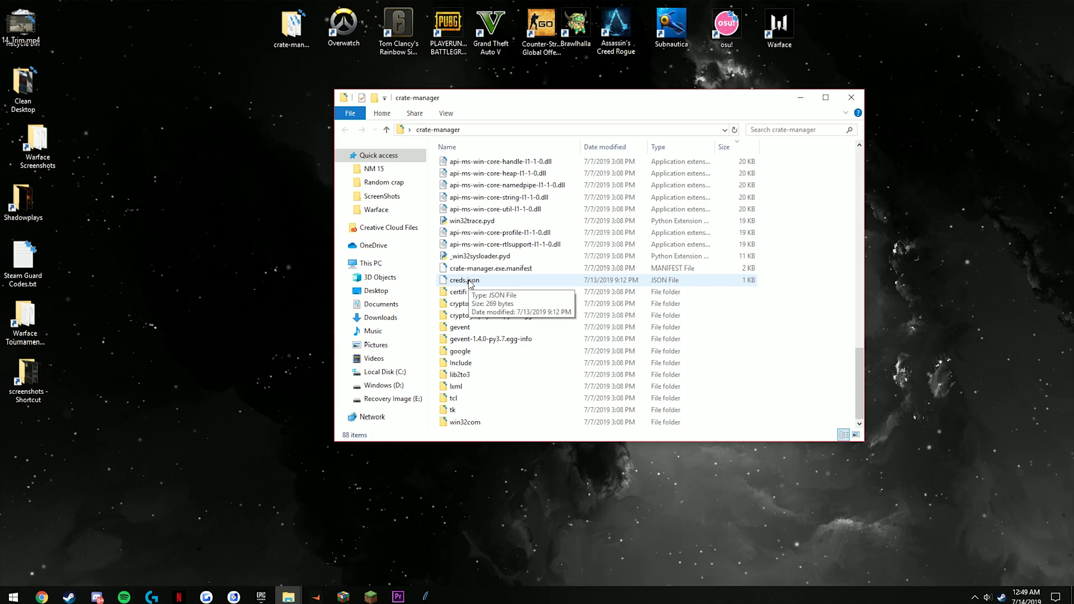
pyautogui.scroll(20, 469, 281)
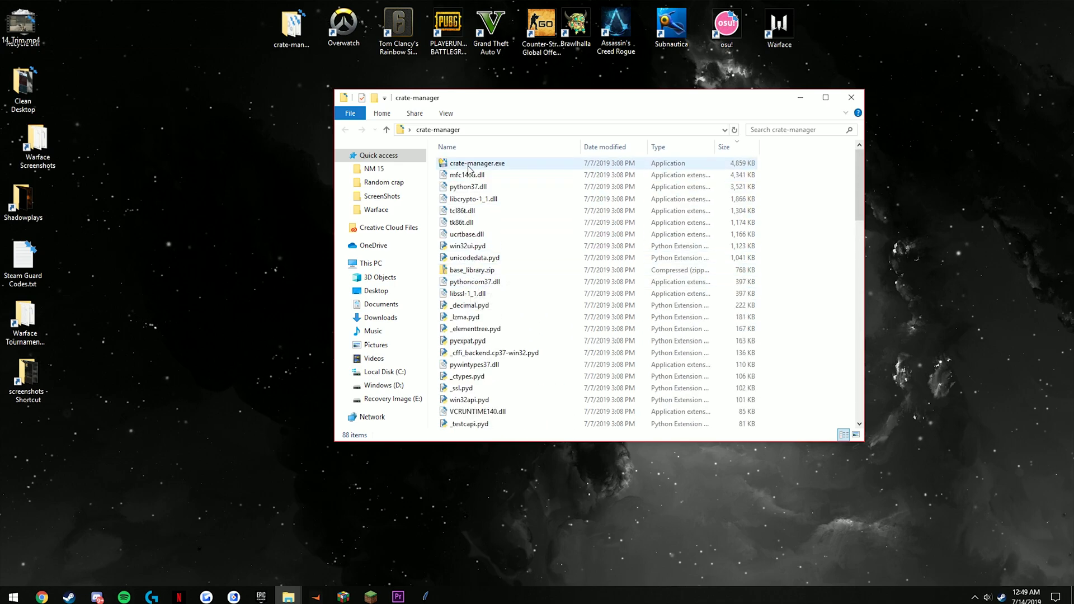
pyautogui.doubleClick(469, 167)
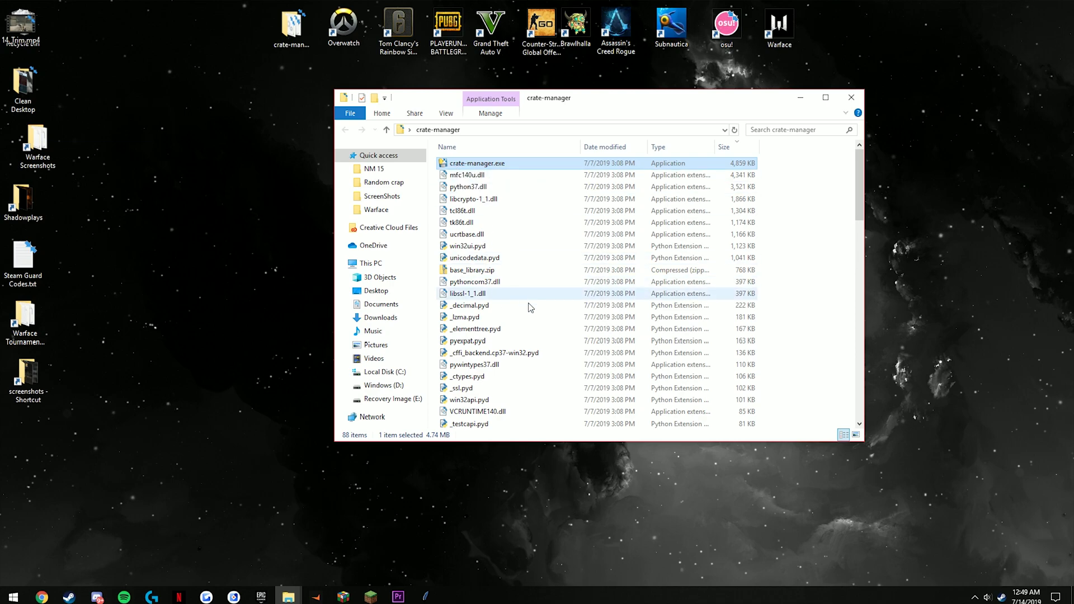
# - Close the running Warface Crate Manager and relaunch crate-manager.exe from the crate-manager folder
pyautogui.click(425, 596)
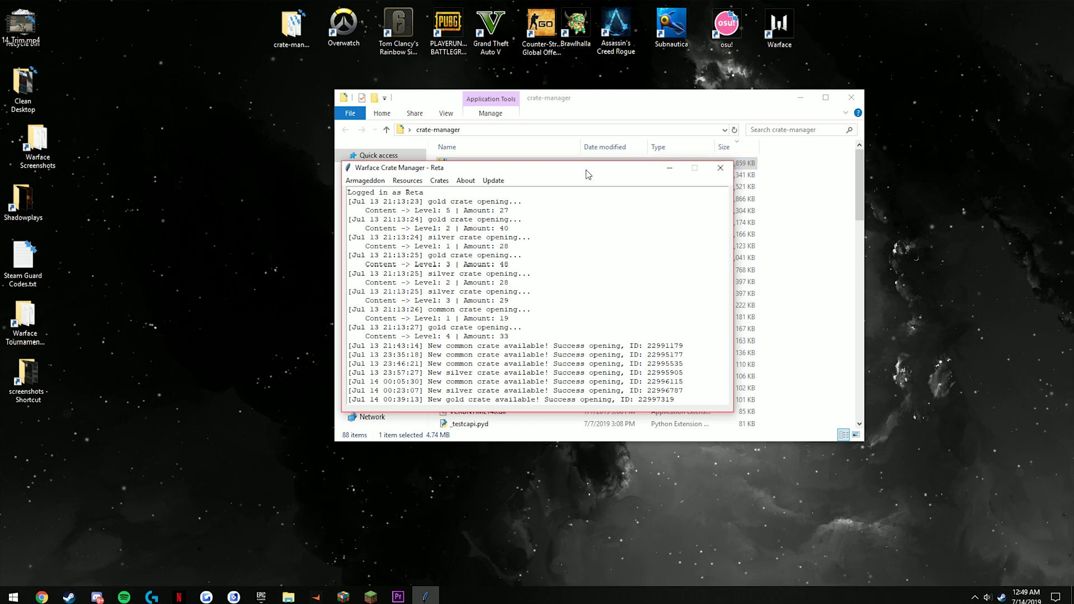
pyautogui.moveTo(588, 170); pyautogui.dragTo(595, 102)
pyautogui.click(584, 90)
pyautogui.doubleClick(466, 165)
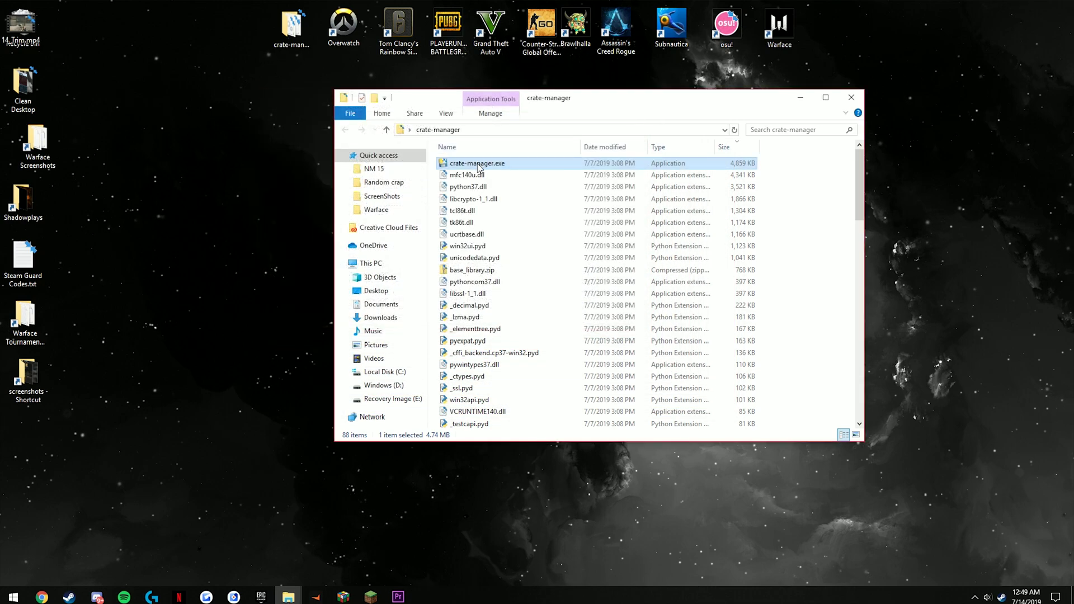
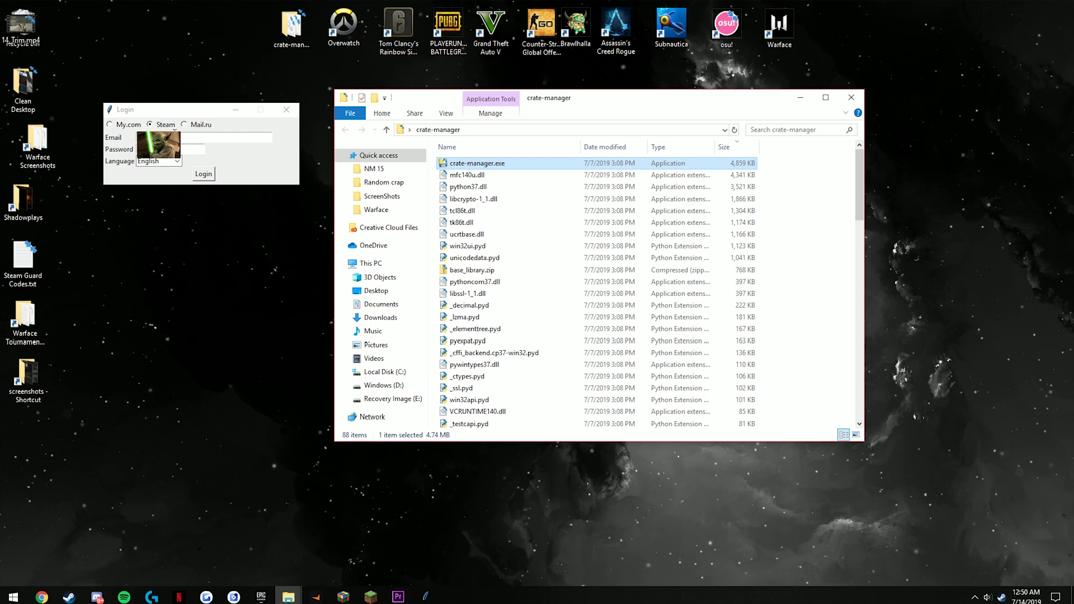
# - Bring the crate manager's Login window into focus and locate creds.json in the crate-manager folder
pyautogui.click(143, 132)
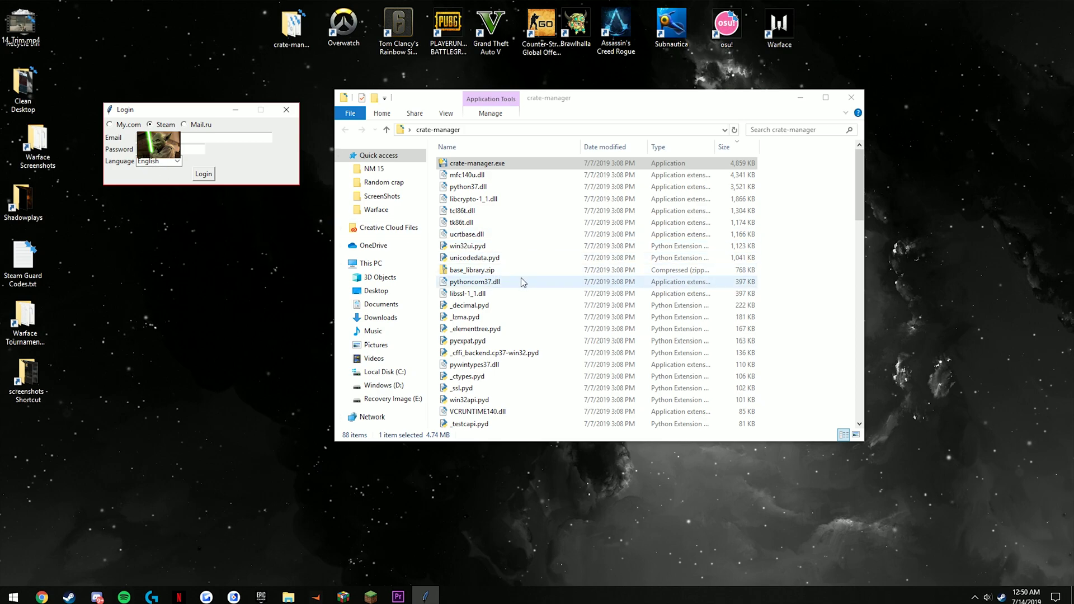
pyautogui.scroll(-10, 514, 274)
pyautogui.scroll(-5, 518, 274)
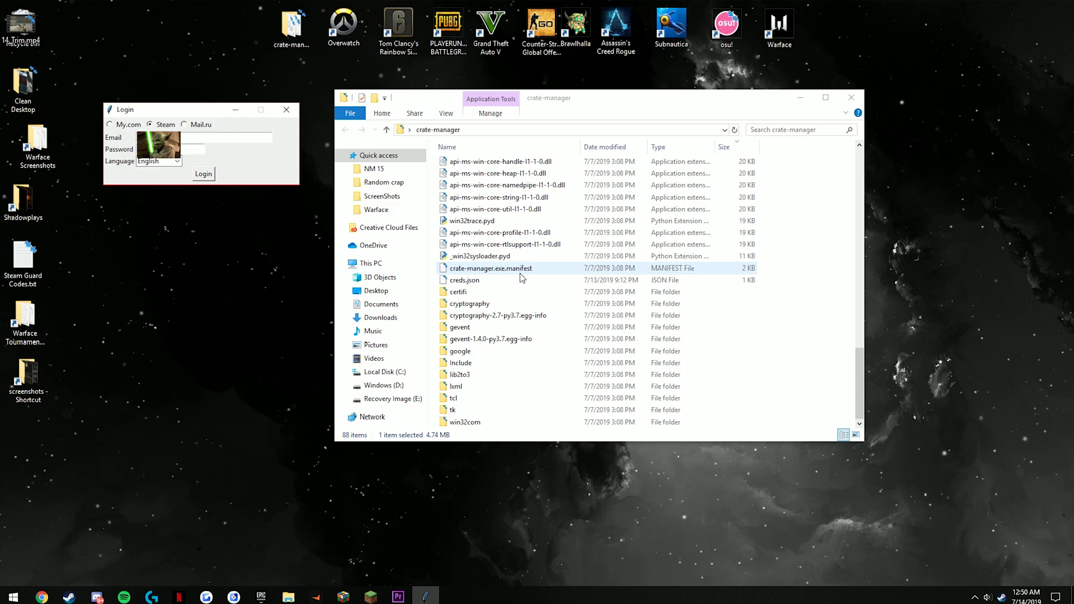
pyautogui.click(467, 283)
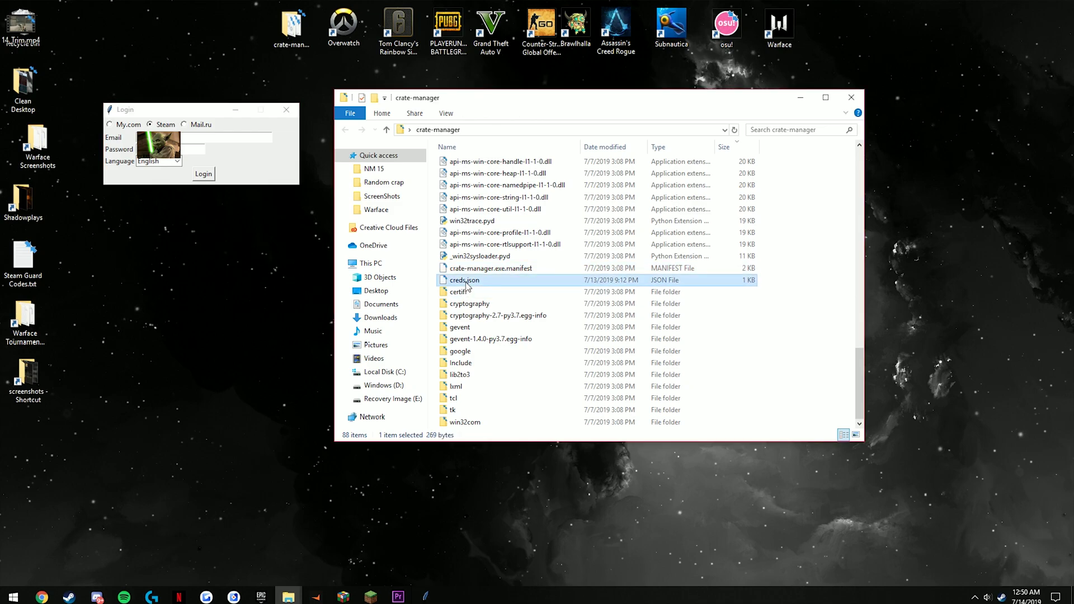
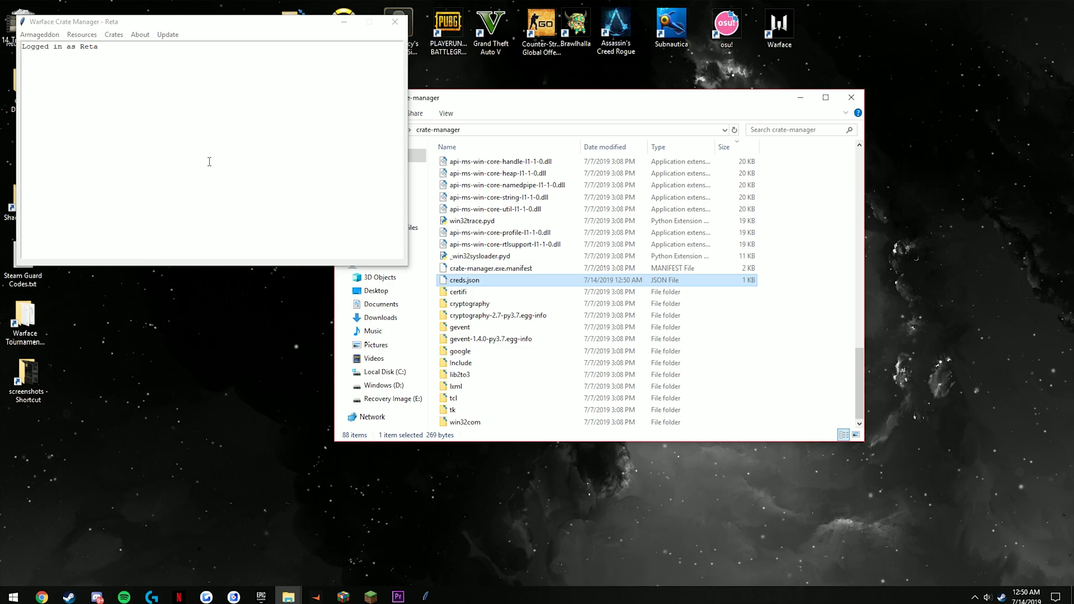
# - Highlight the changelog line about saved Steam login on the GitHub releases page in Chrome, and return to the crate manager
pyautogui.click(41, 596)
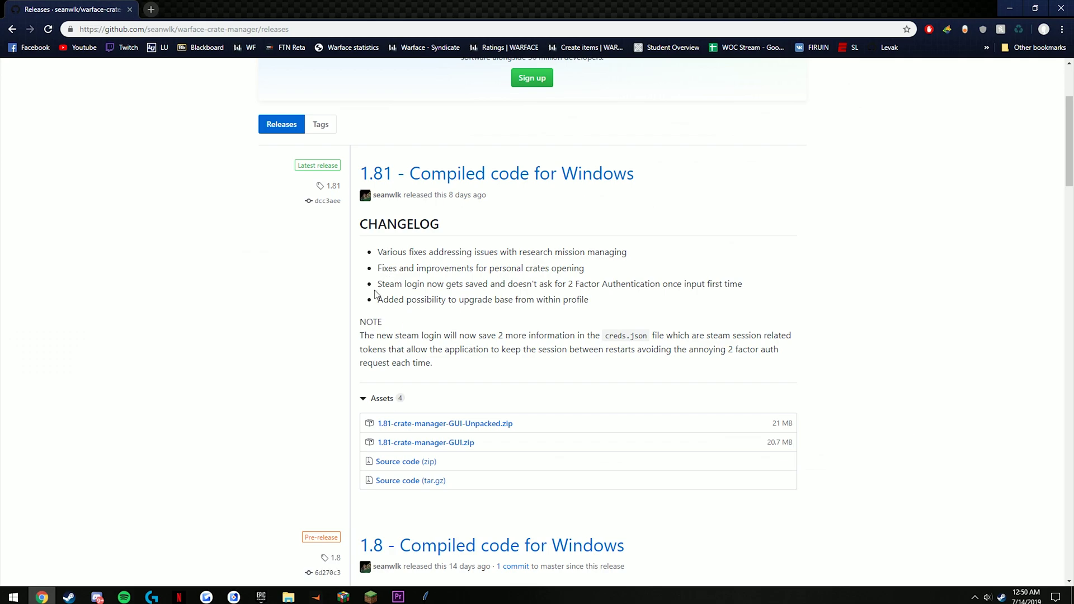
pyautogui.moveTo(376, 284); pyautogui.dragTo(784, 289)
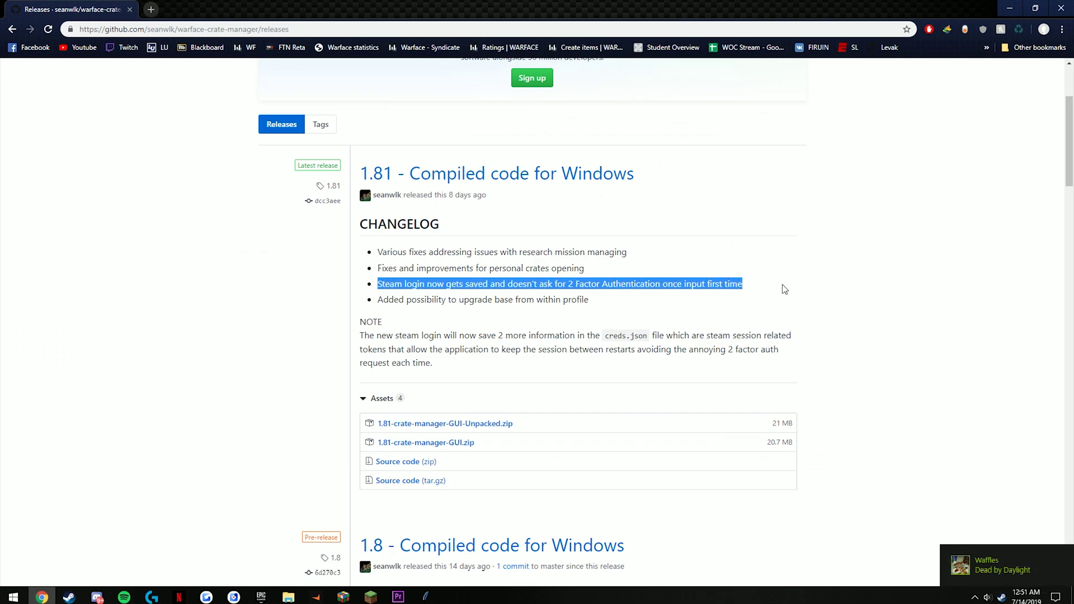
pyautogui.click(1009, 7)
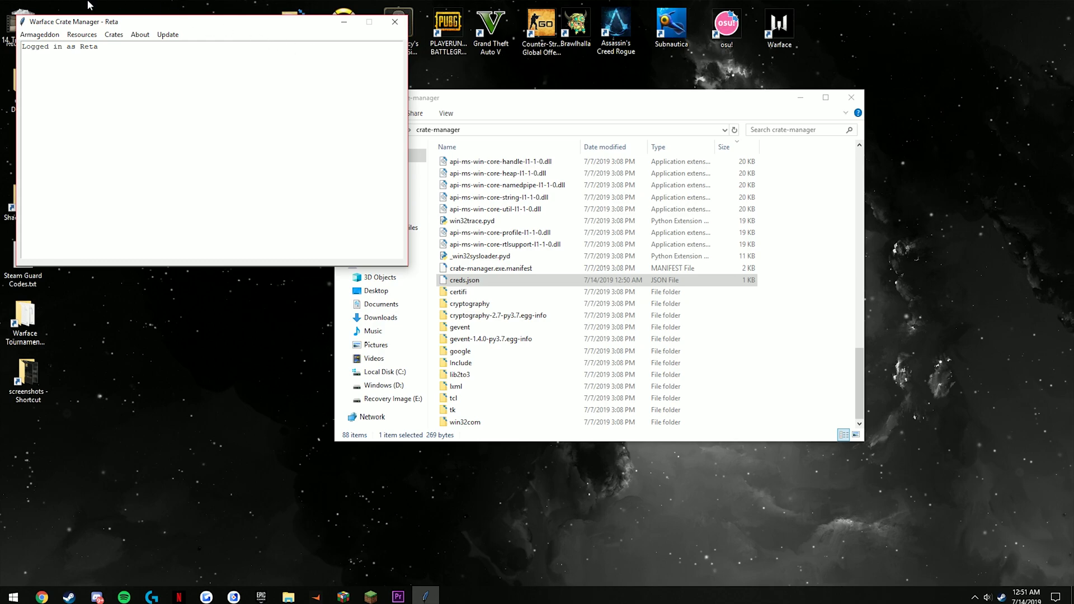
# - View the Armageddon profile, open all personal crates from it, and close the crate results
pyautogui.click(52, 36)
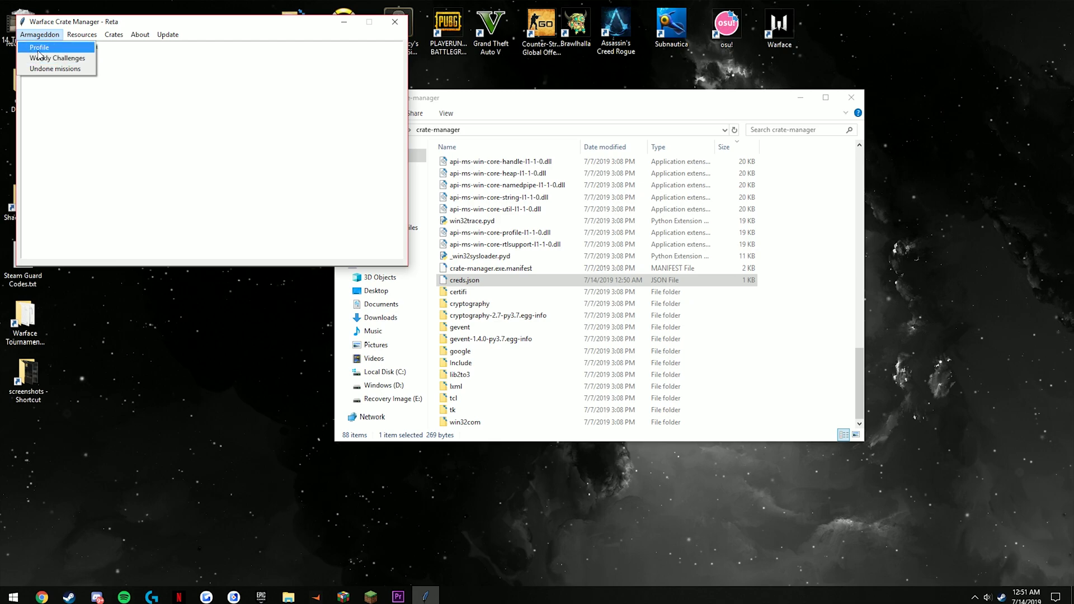
pyautogui.click(38, 51)
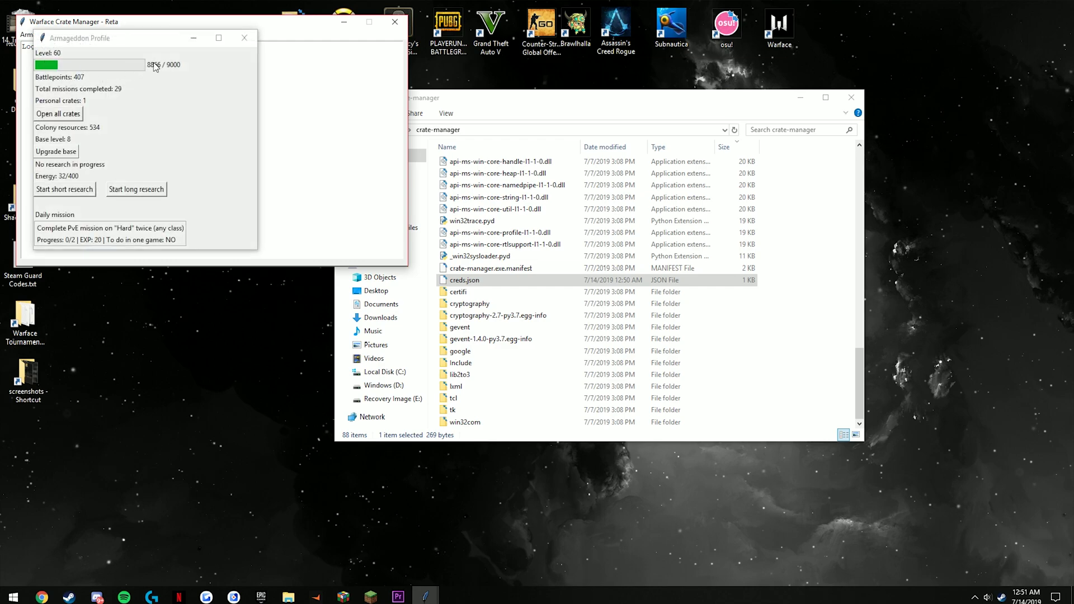
pyautogui.click(42, 60)
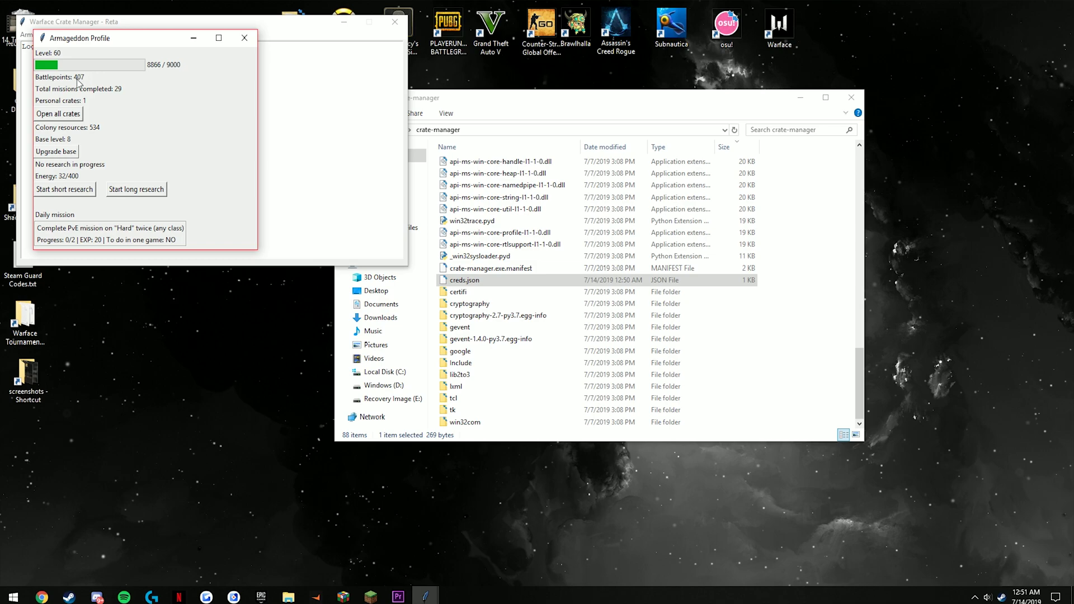
pyautogui.click(63, 119)
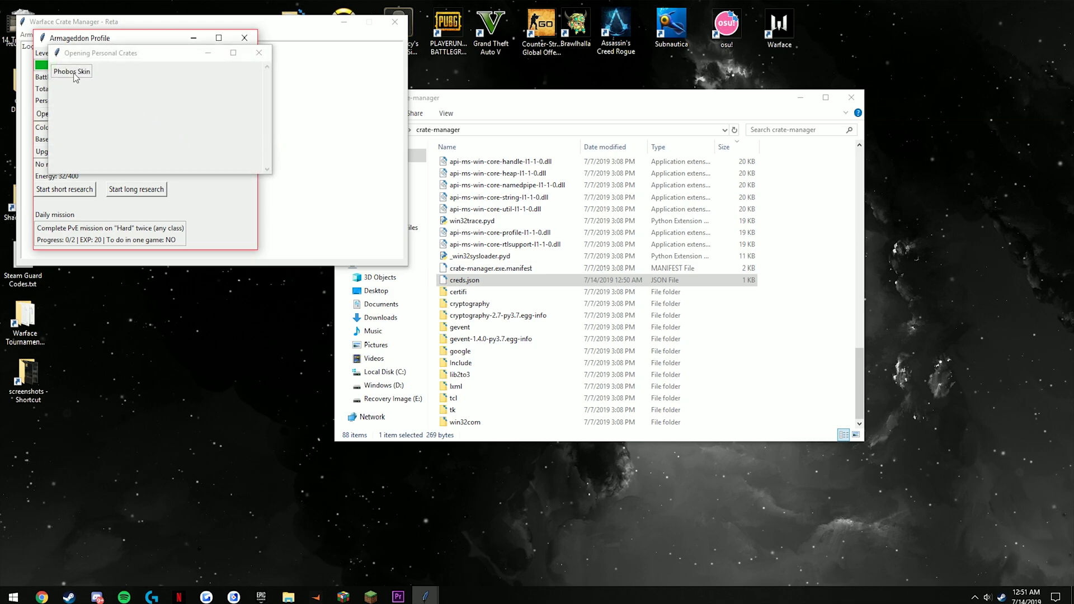
pyautogui.click(72, 70)
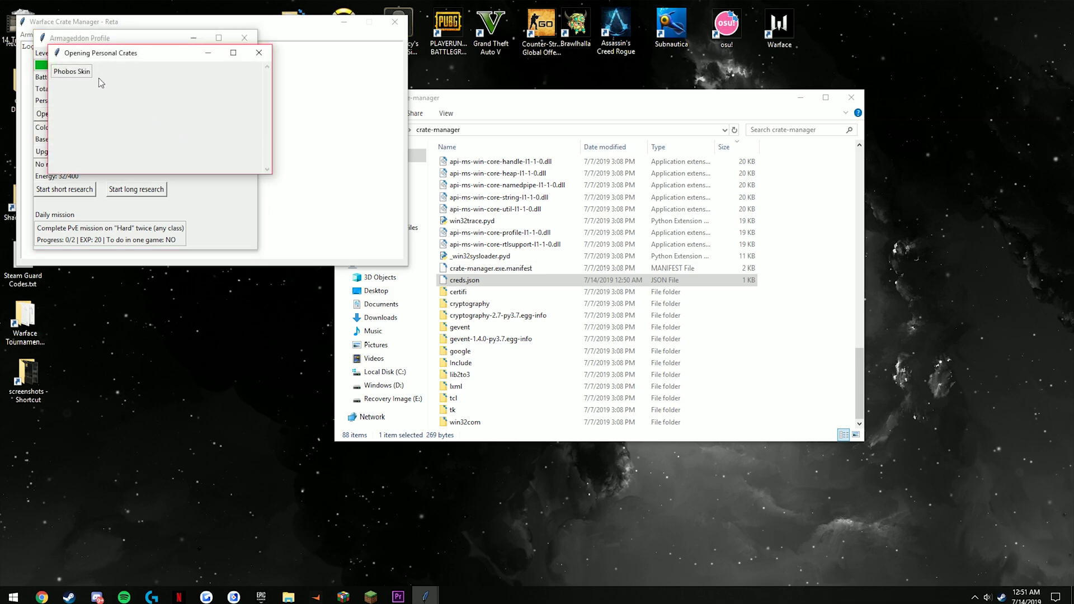
pyautogui.click(257, 62)
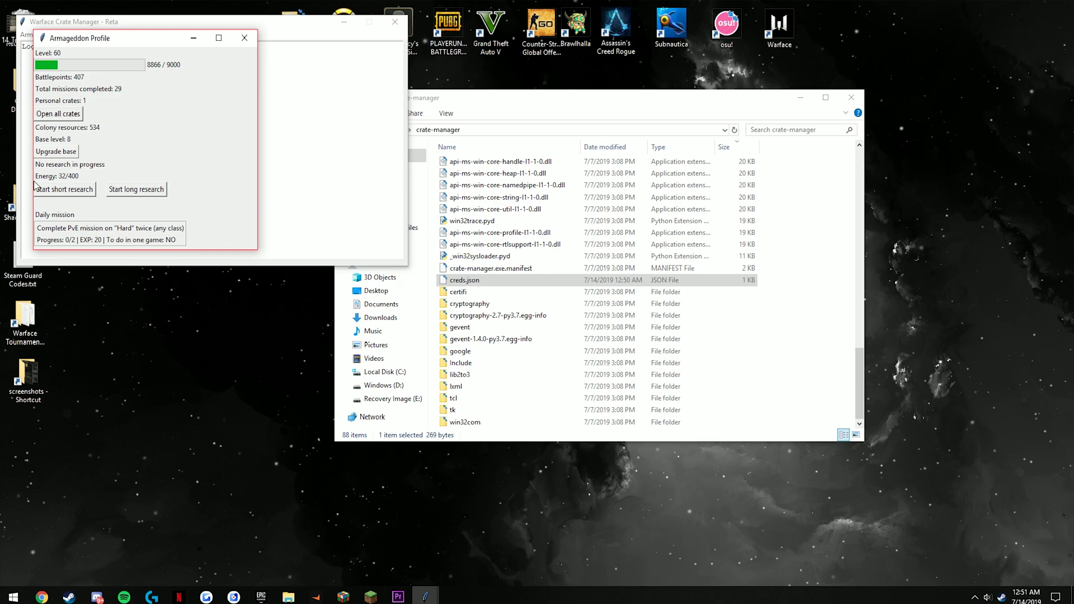
# - Try to start a long research mission from the Armageddon profile, and dismiss the notice
pyautogui.click(137, 189)
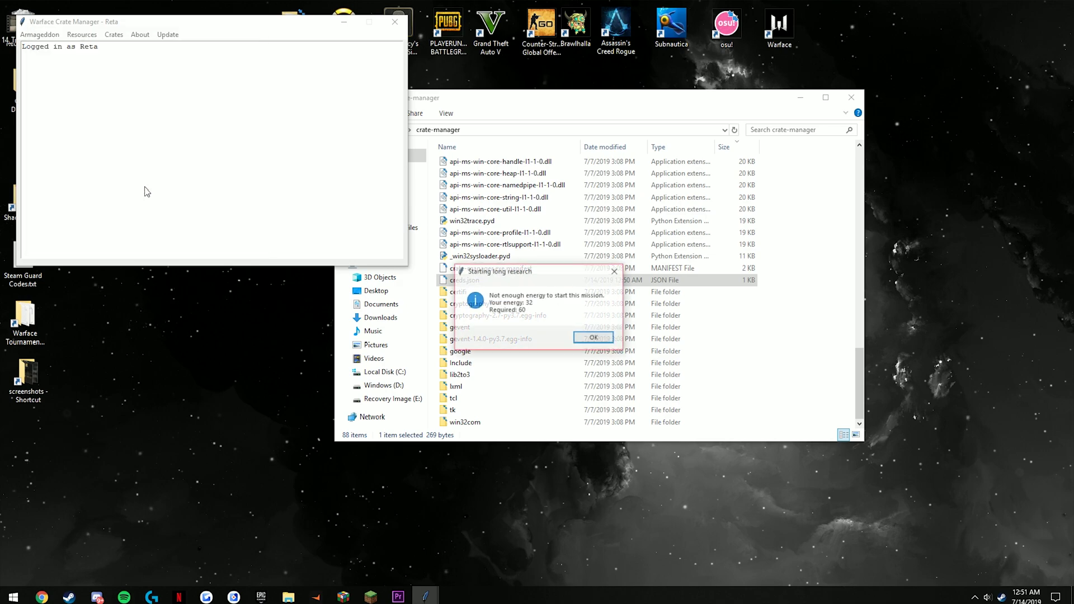
pyautogui.click(591, 337)
pyautogui.click(39, 35)
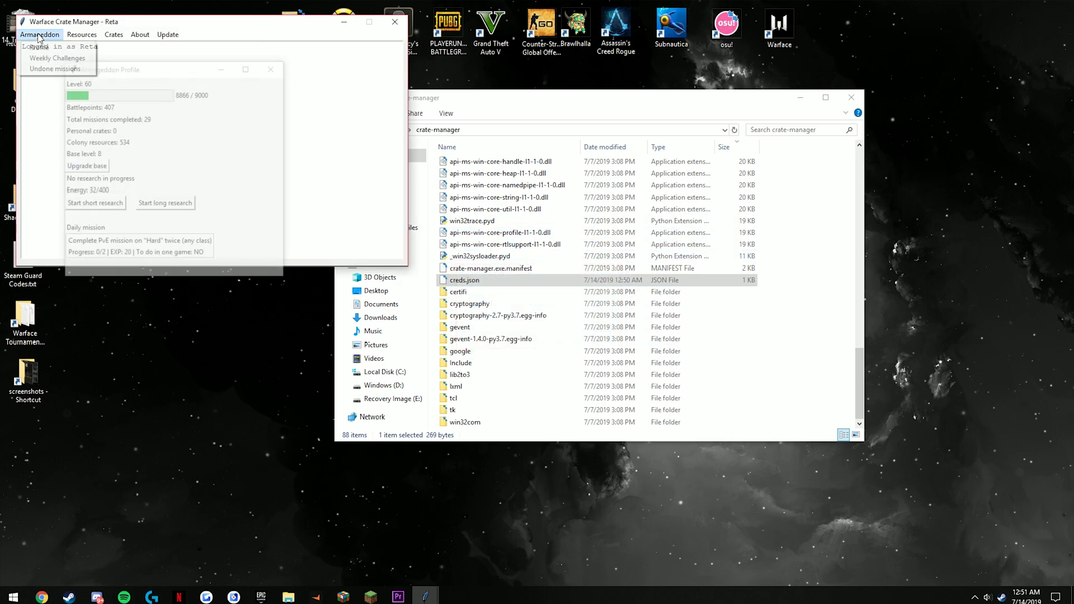
# - Look through the Armageddon weekly challenges for Week 1 to Week 4 and close their window
pyautogui.click(42, 34)
pyautogui.click(45, 35)
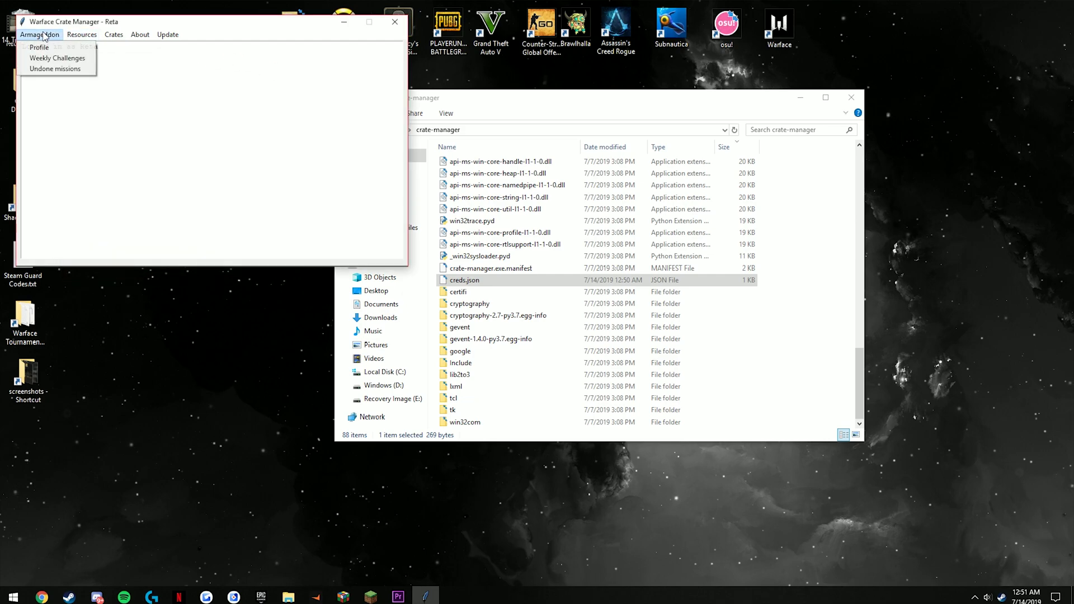
pyautogui.click(53, 58)
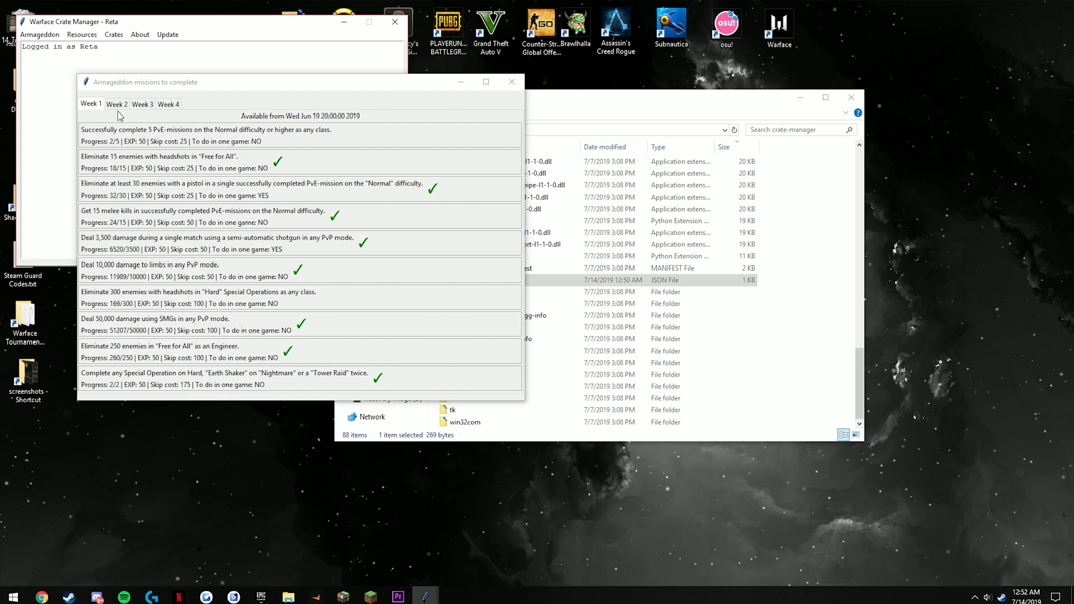
pyautogui.click(117, 104)
pyautogui.click(142, 105)
pyautogui.click(168, 104)
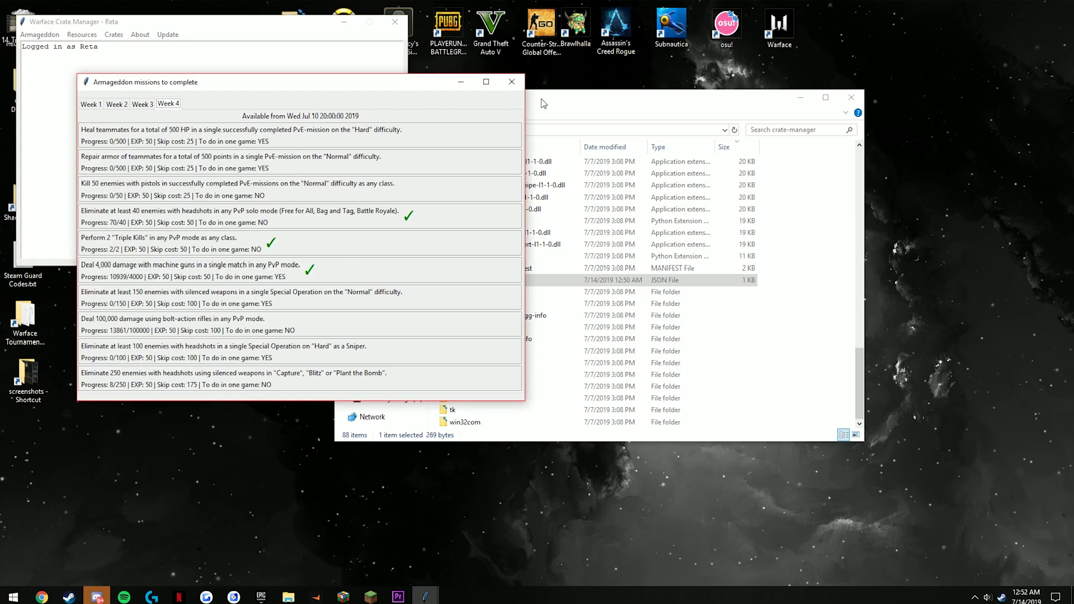
pyautogui.click(511, 82)
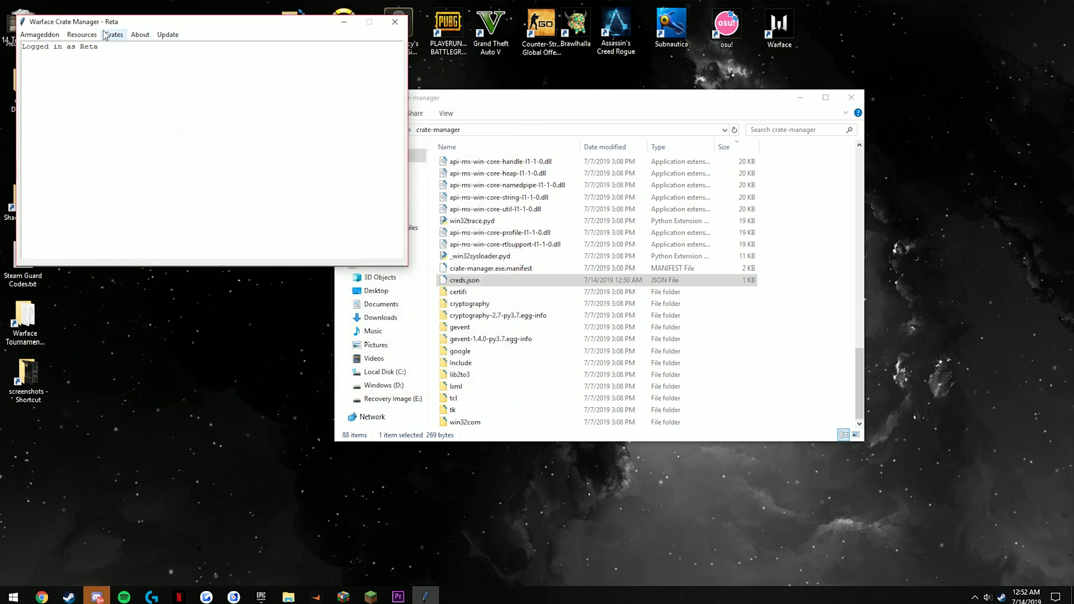
# - Review the list of undone Armageddon missions across all weeks and close it
pyautogui.click(58, 38)
pyautogui.click(48, 70)
pyautogui.scroll(-10, 233, 217)
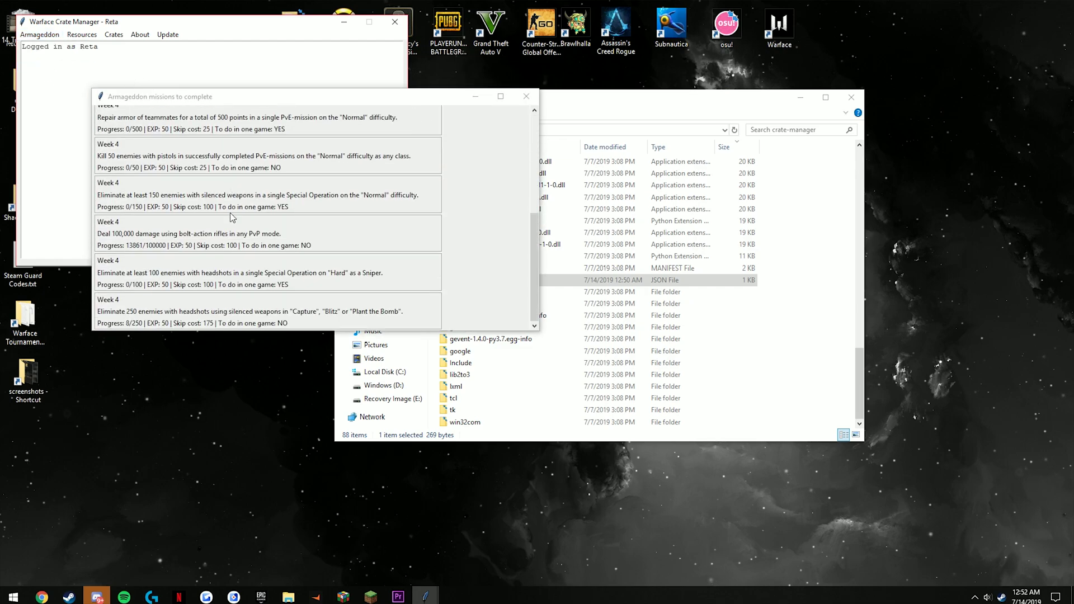
pyautogui.scroll(7, 232, 217)
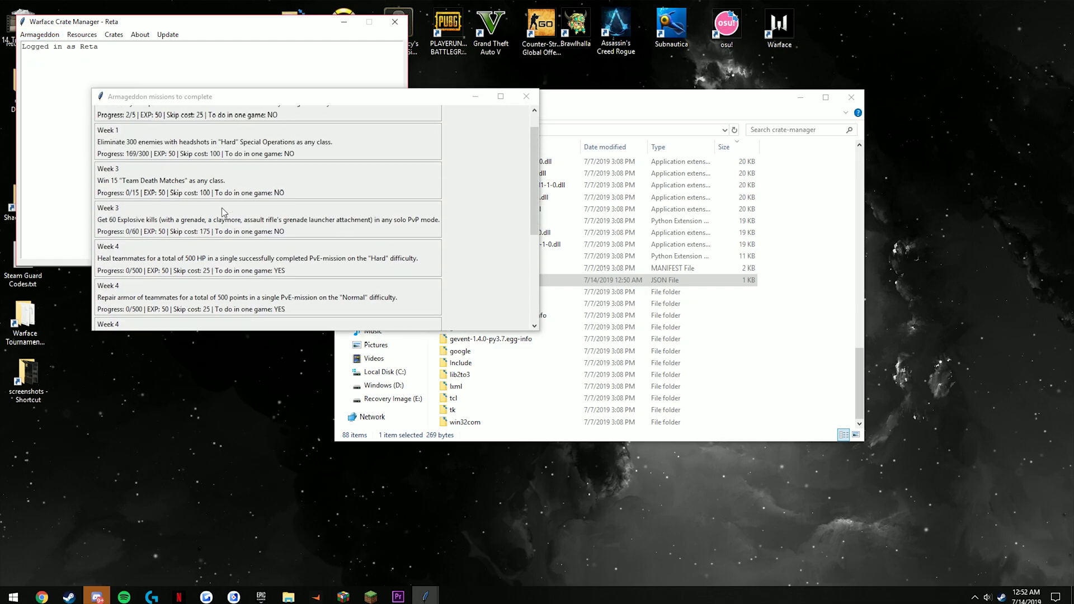
pyautogui.scroll(1, 223, 213)
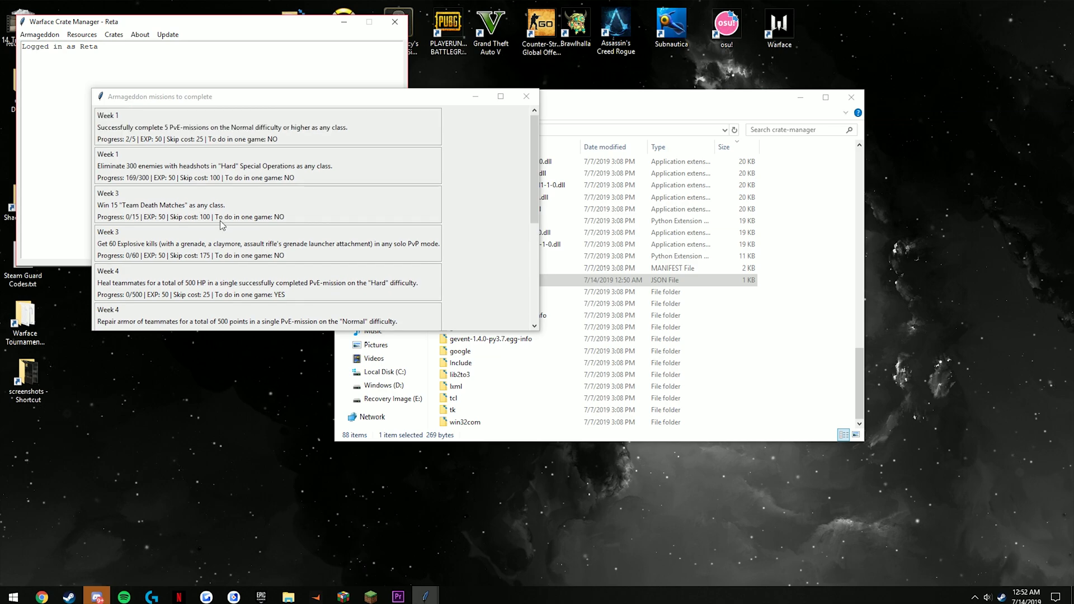
pyautogui.click(526, 96)
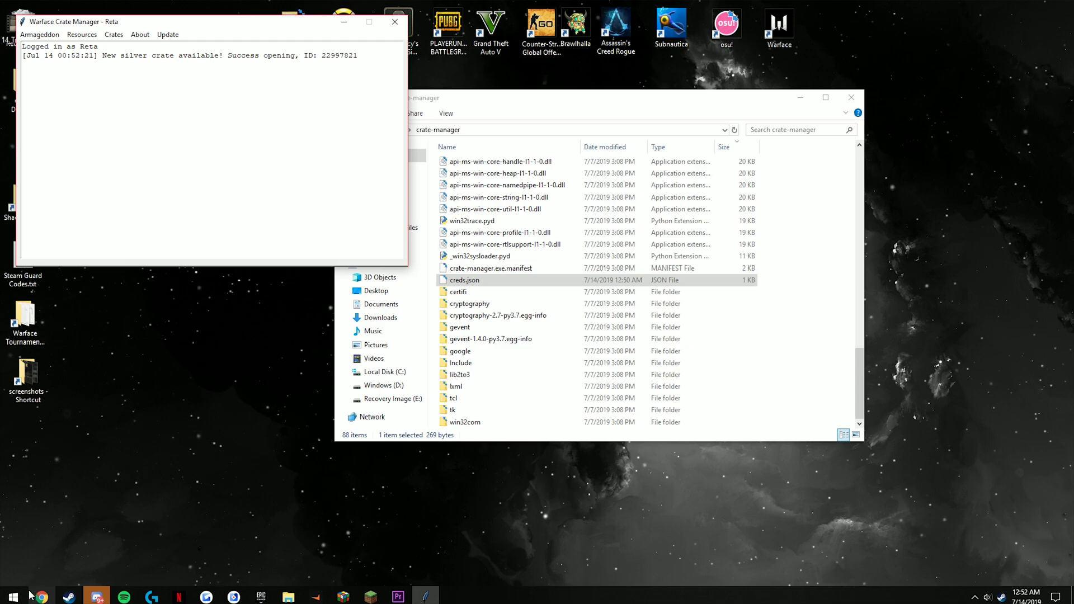
pyautogui.moveTo(40, 599)
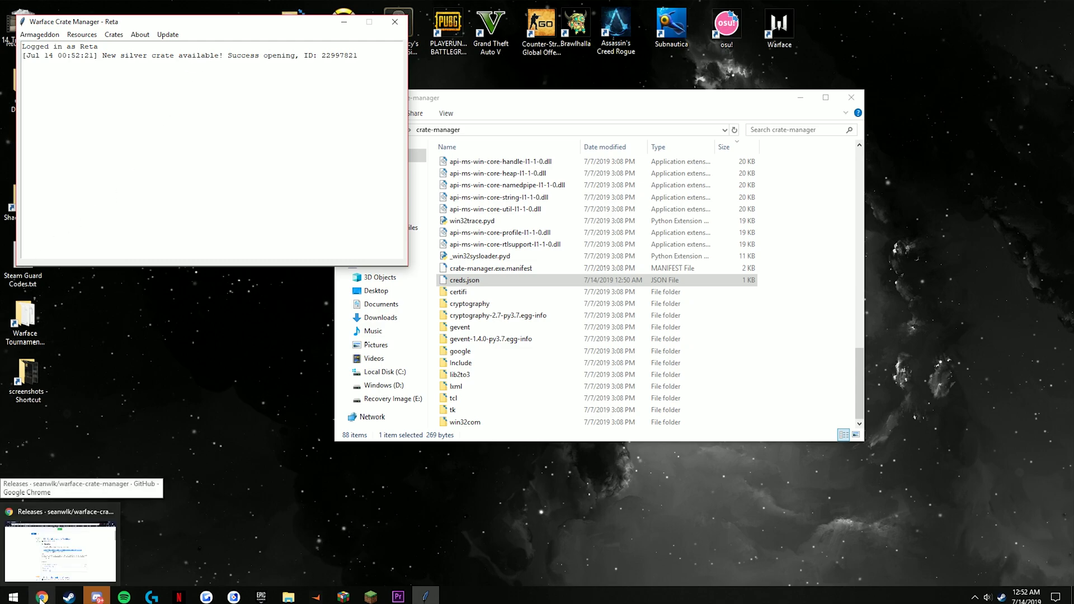
pyautogui.click(243, 506)
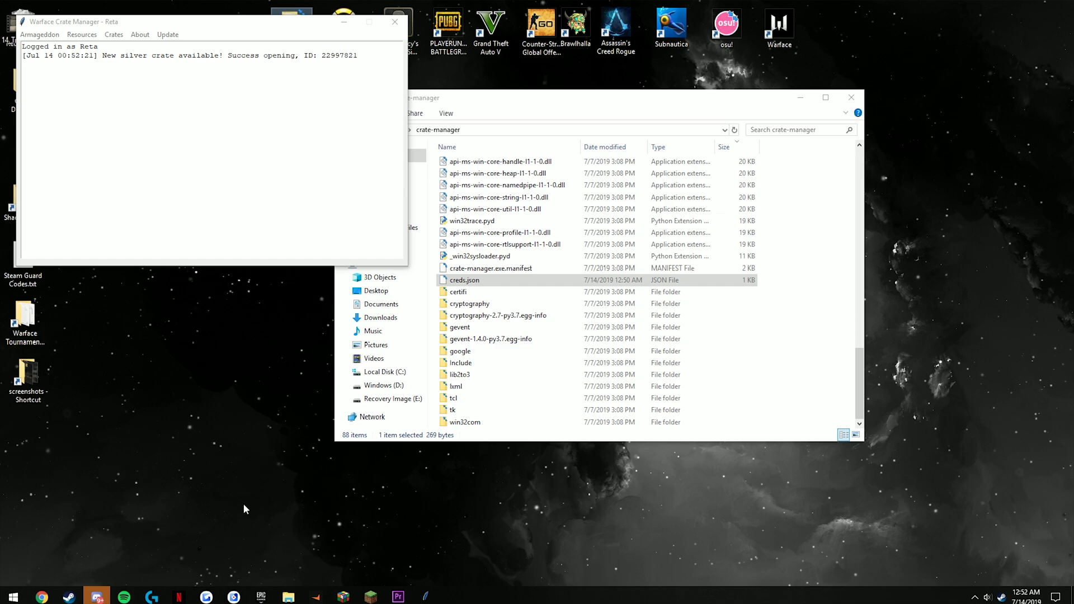